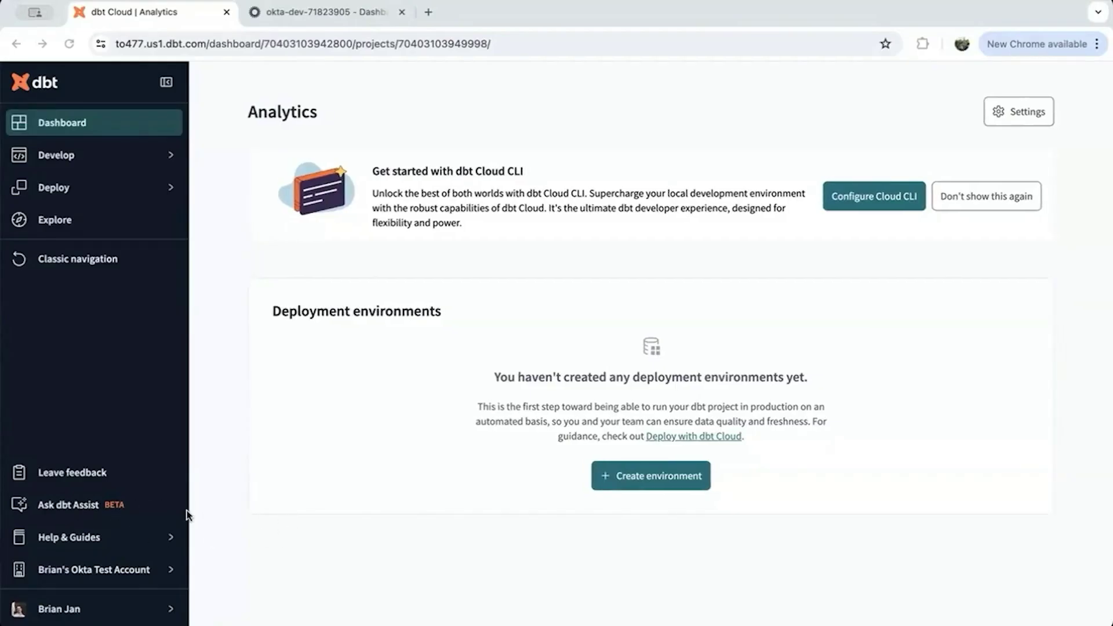
Step: Open the single sign-on page of the dbt account settings and copy its single sign-on URL and Audience URI
click(85, 570)
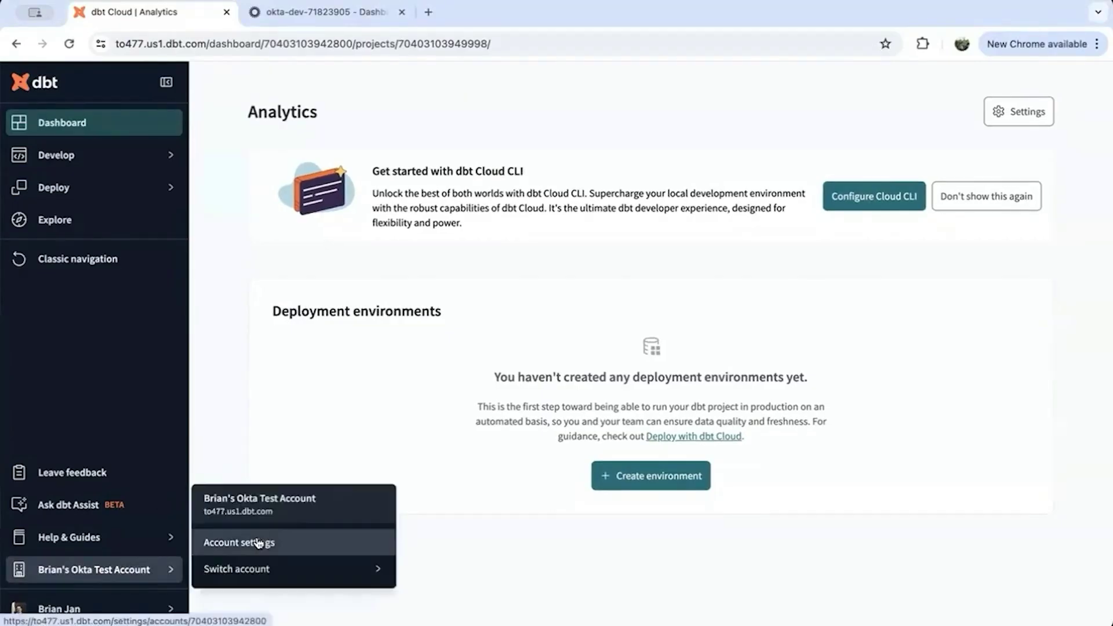
click(258, 541)
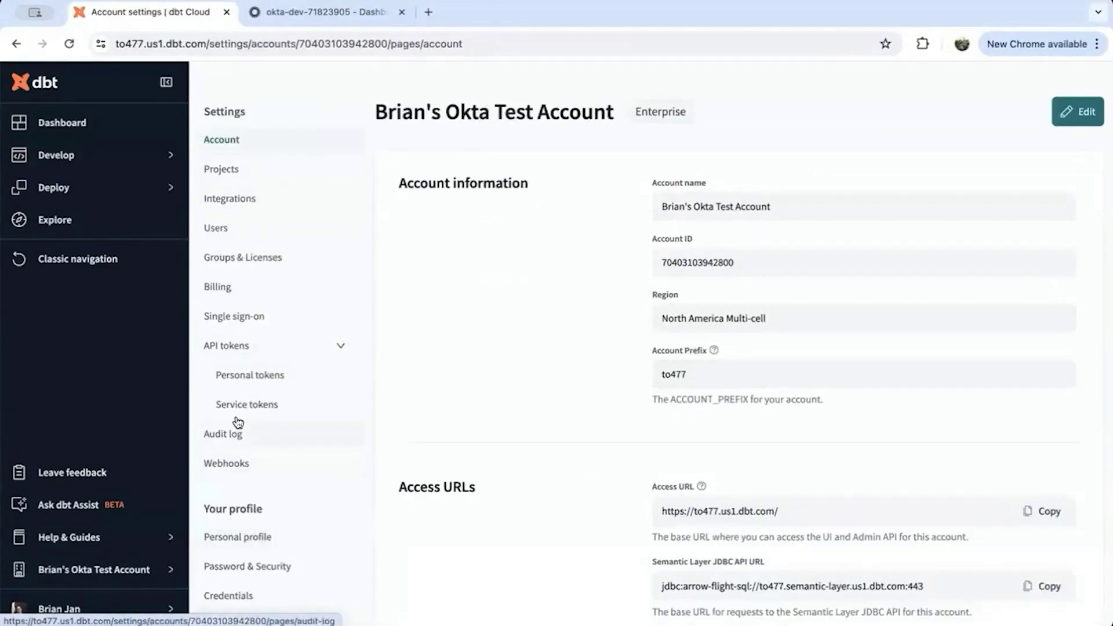
click(265, 320)
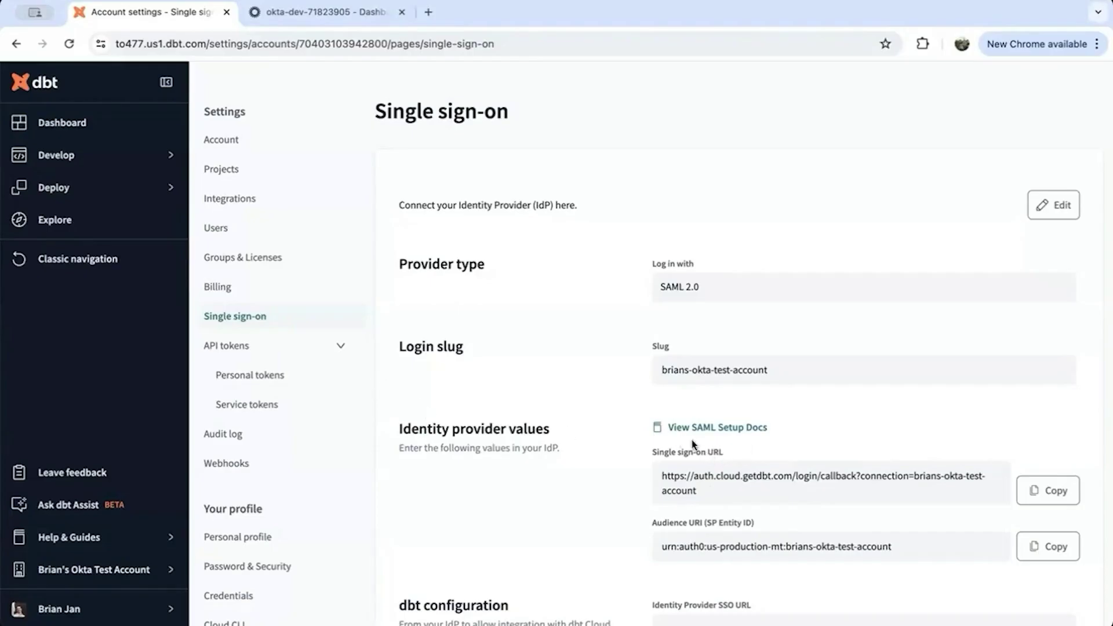
click(1039, 490)
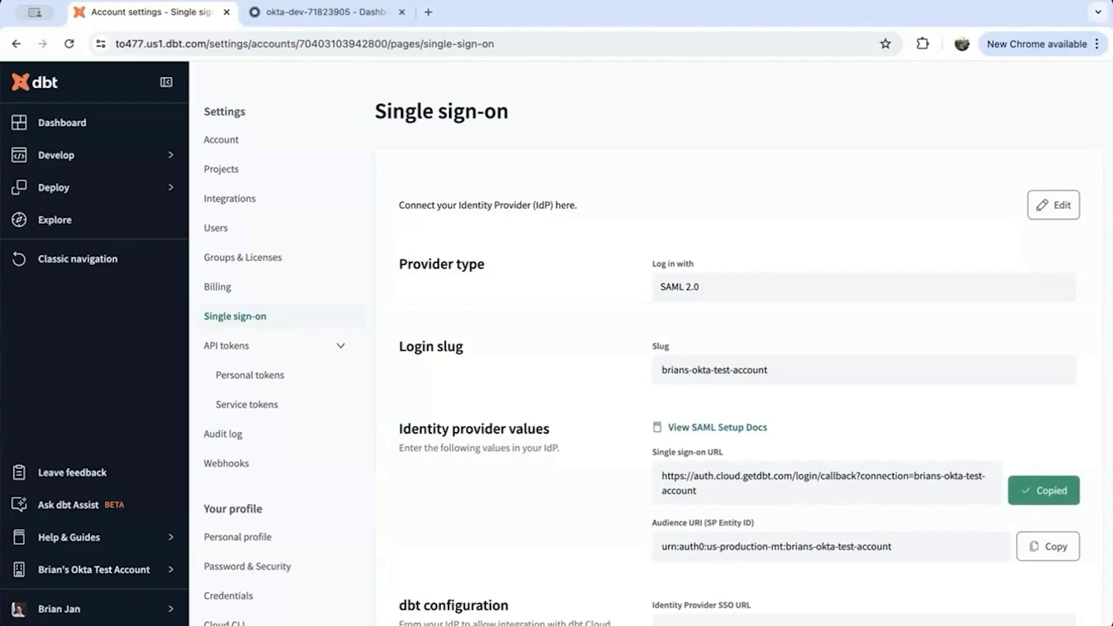
click(1052, 549)
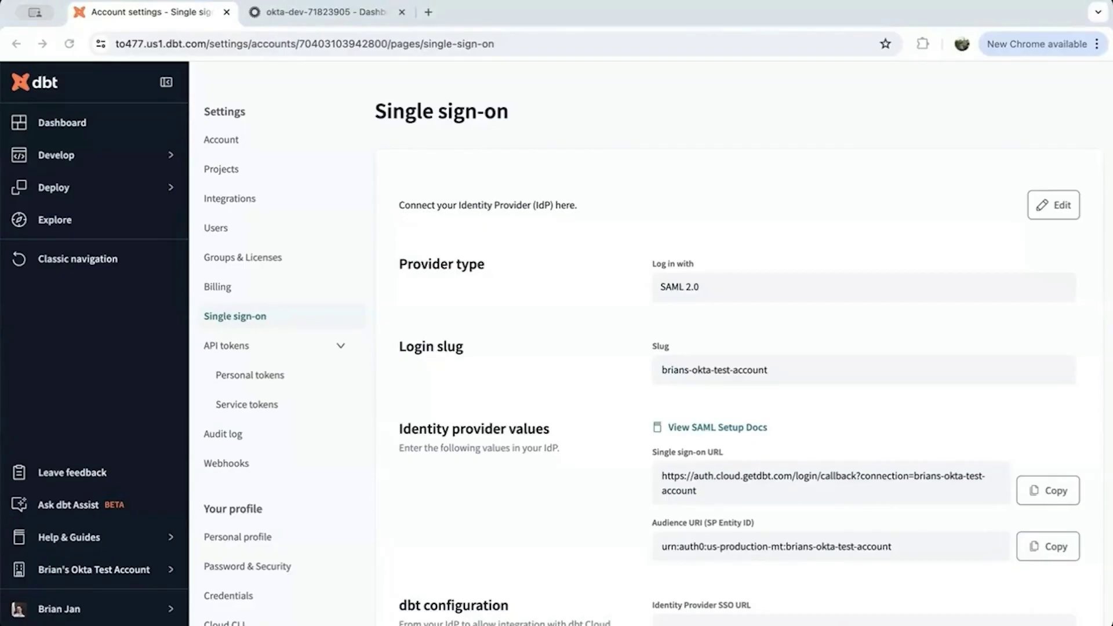
Step: Switch to the Okta admin console and start a new app integration with SAML 2.0 as the sign-in method
key(ctrl+Tab)
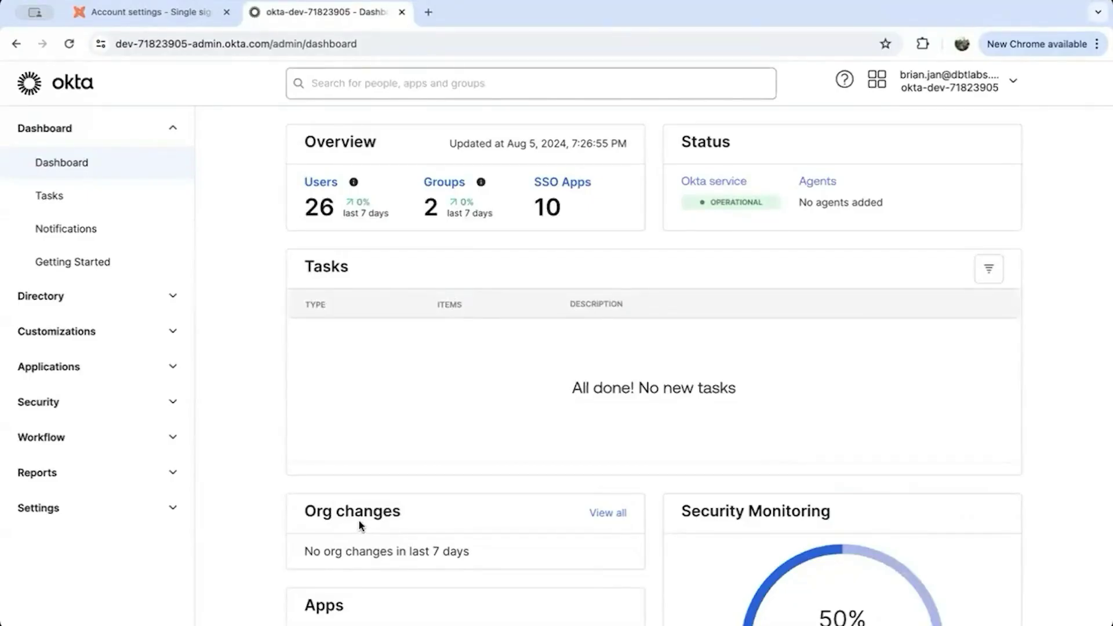
click(18, 371)
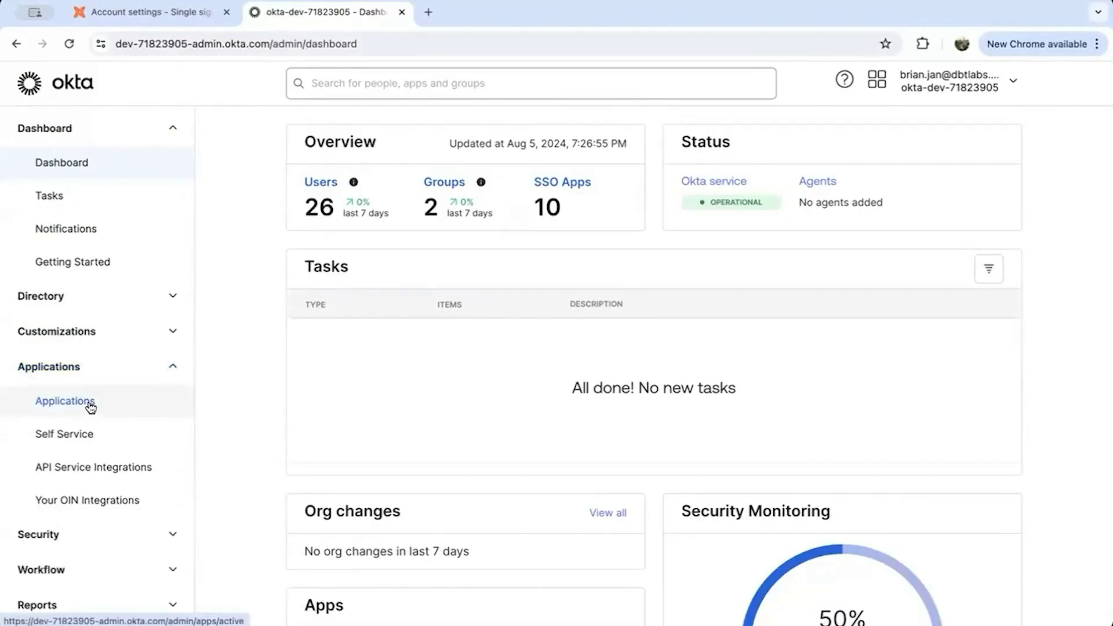
click(91, 408)
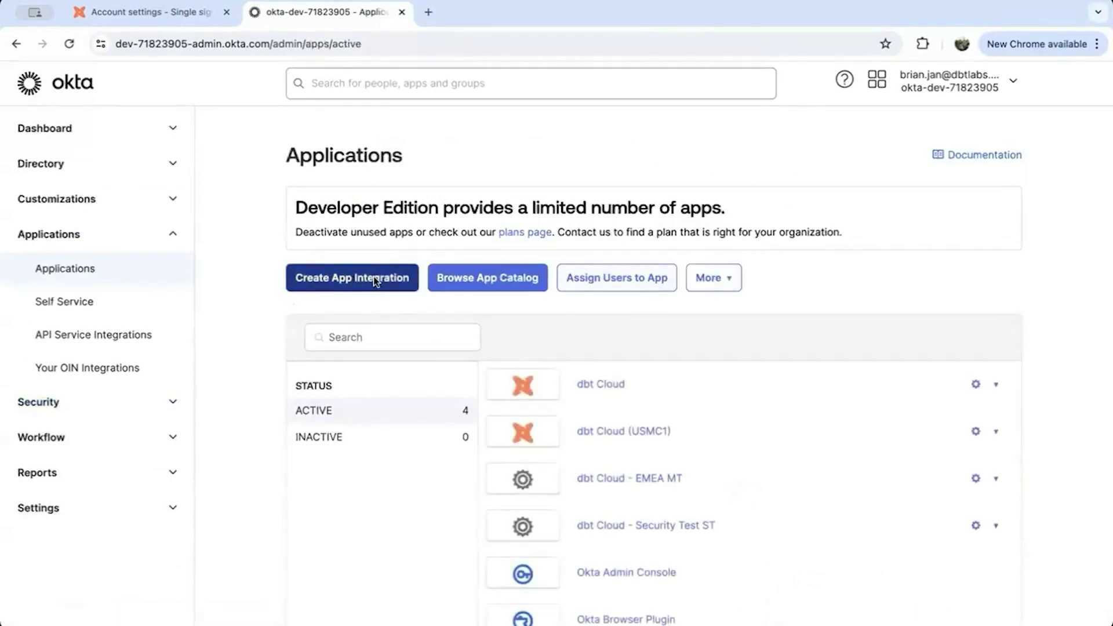
click(375, 281)
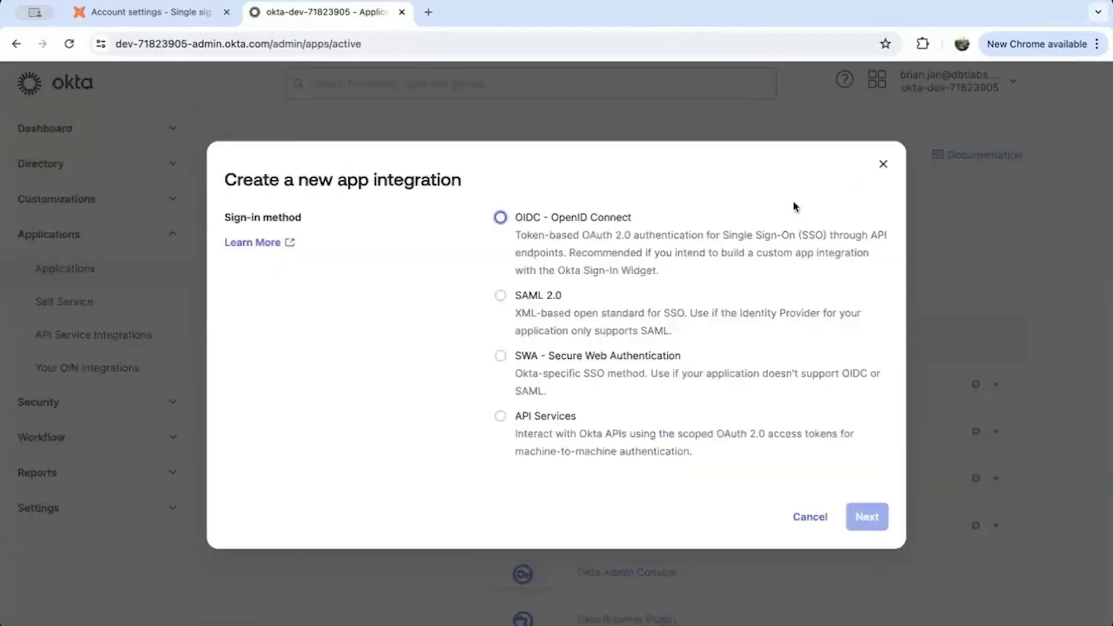
click(500, 295)
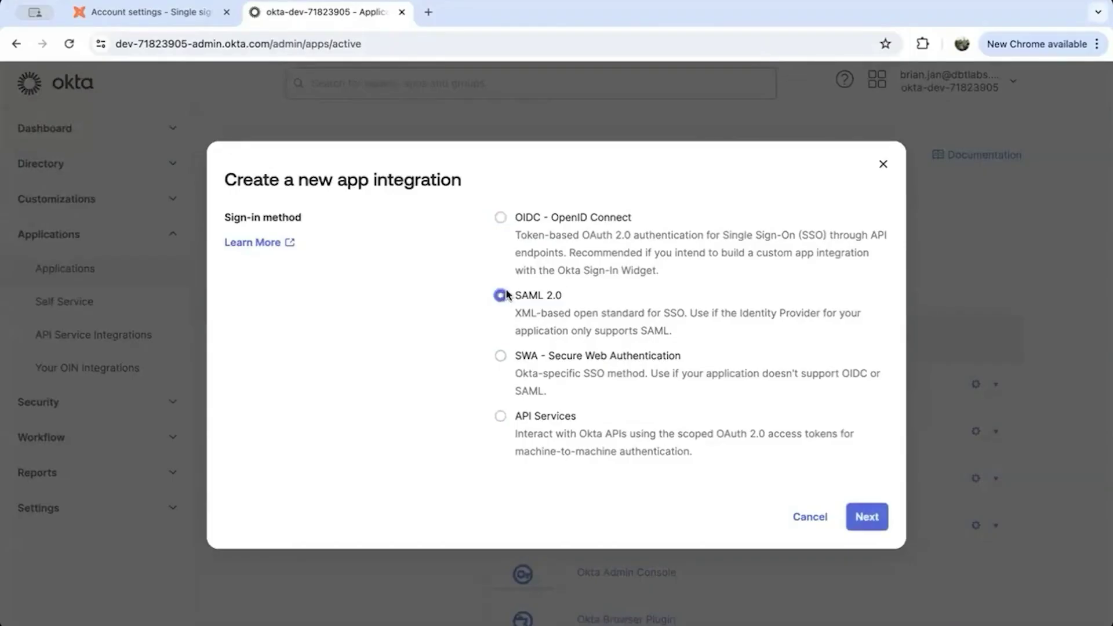
click(866, 516)
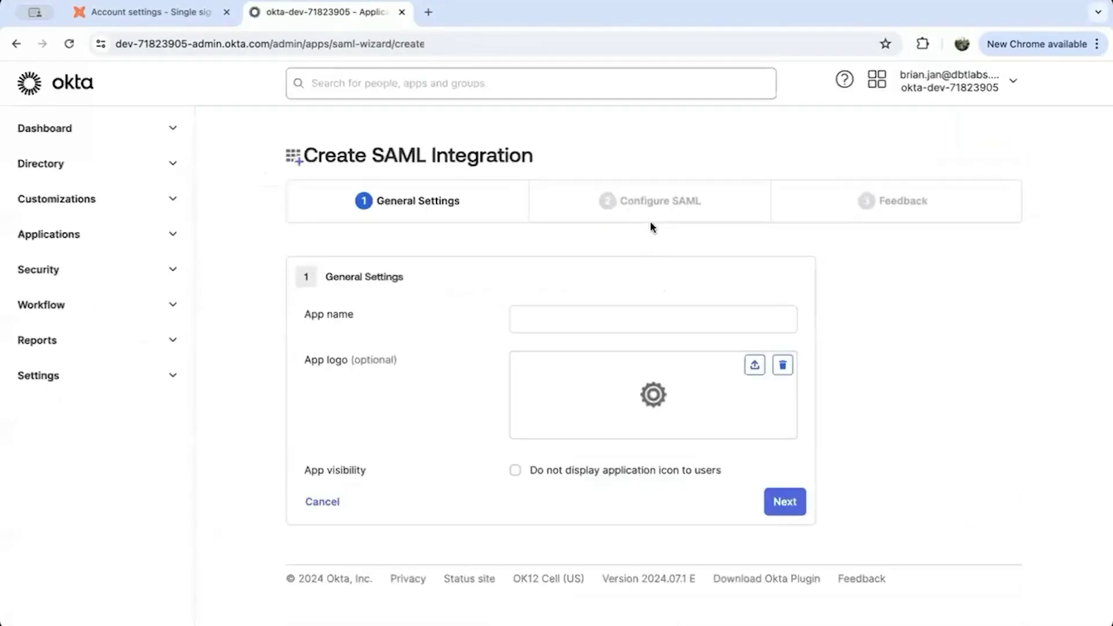
Step: Name the app "dbt Cloud", upload the orange dbt logo, and continue to the SAML configuration
click(641, 316)
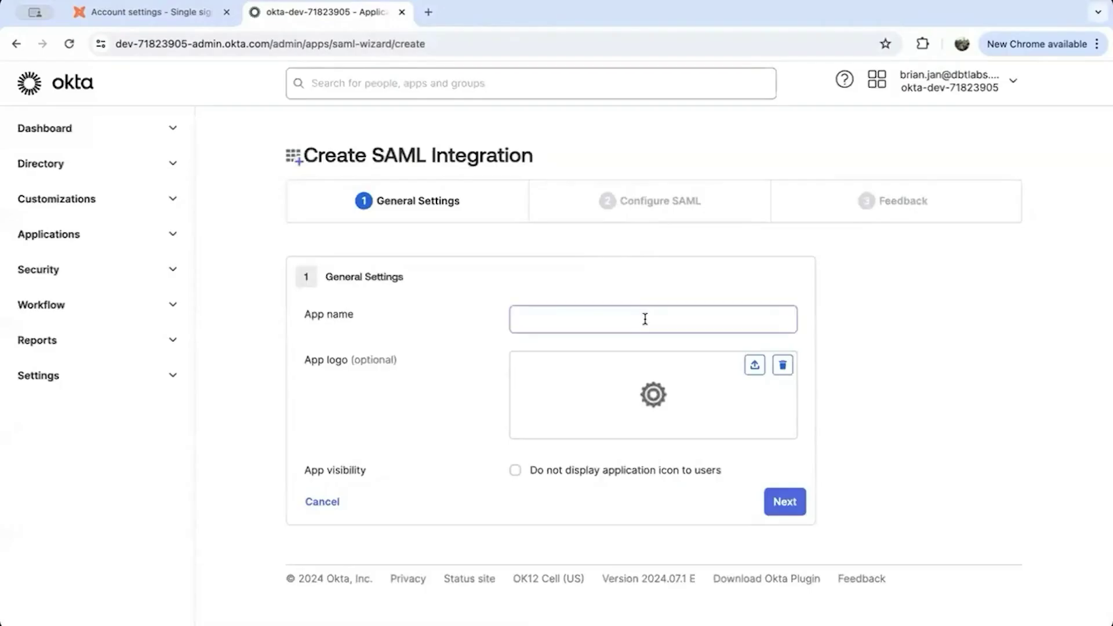
text(dbt Cloud)
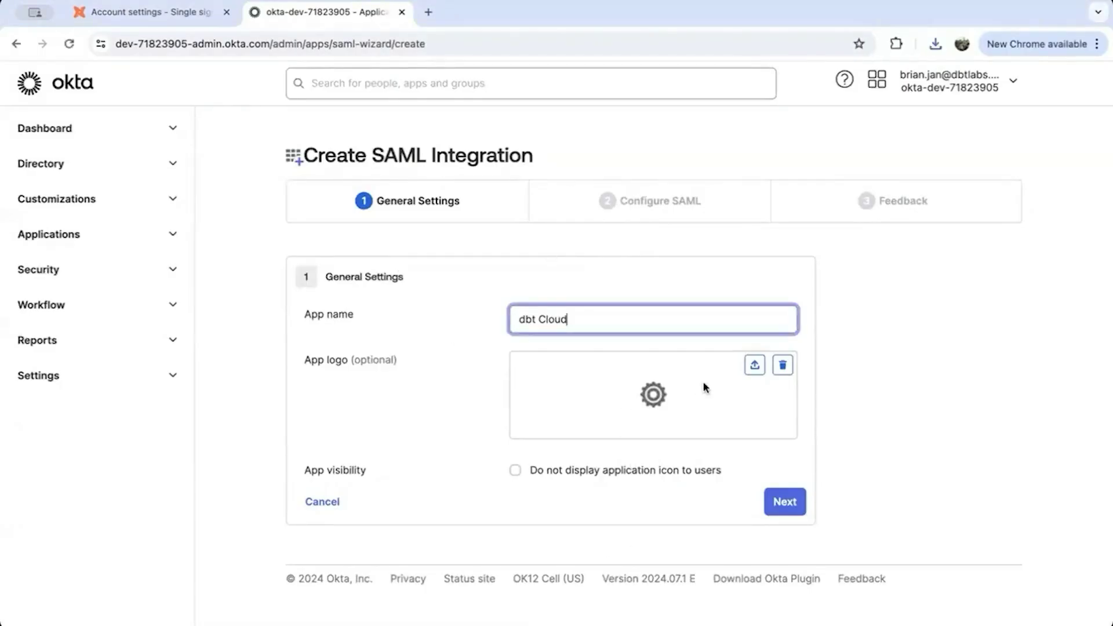
click(755, 367)
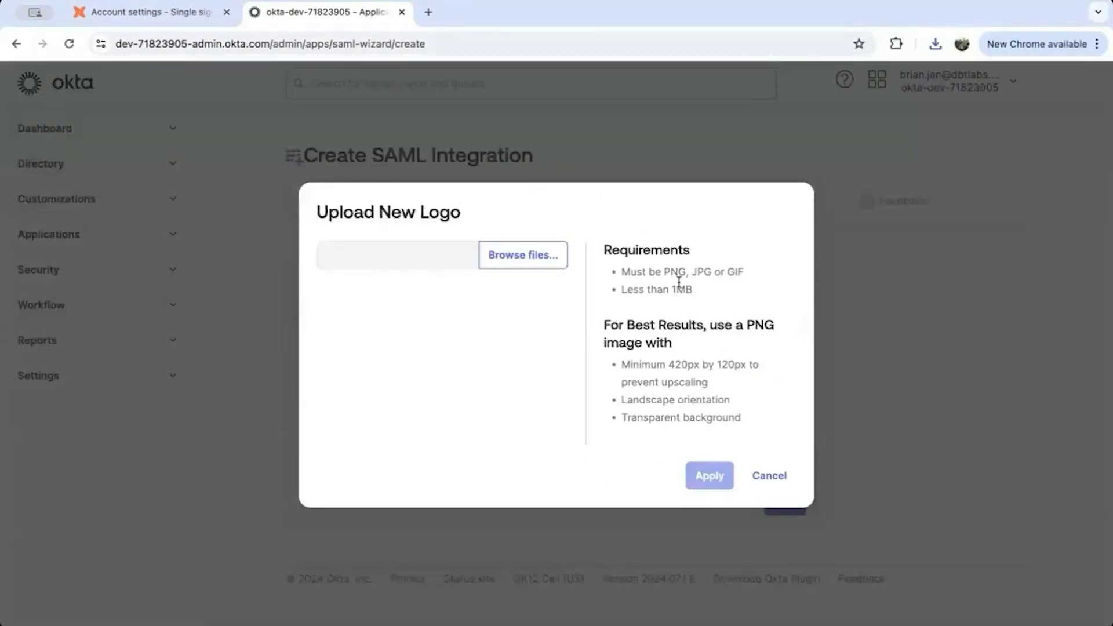
click(523, 255)
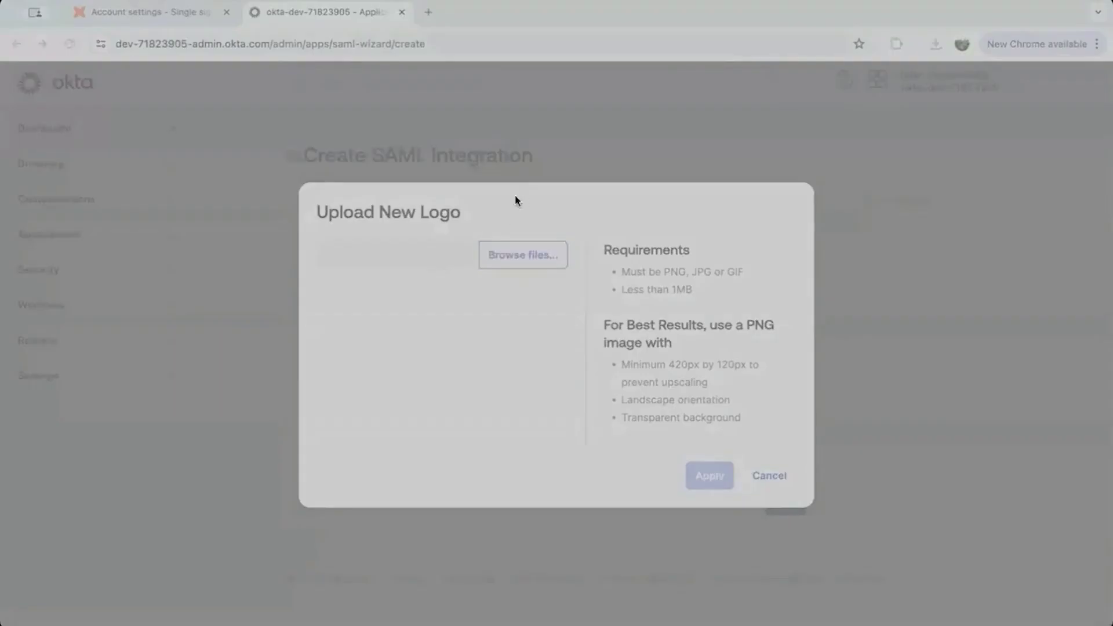
click(721, 495)
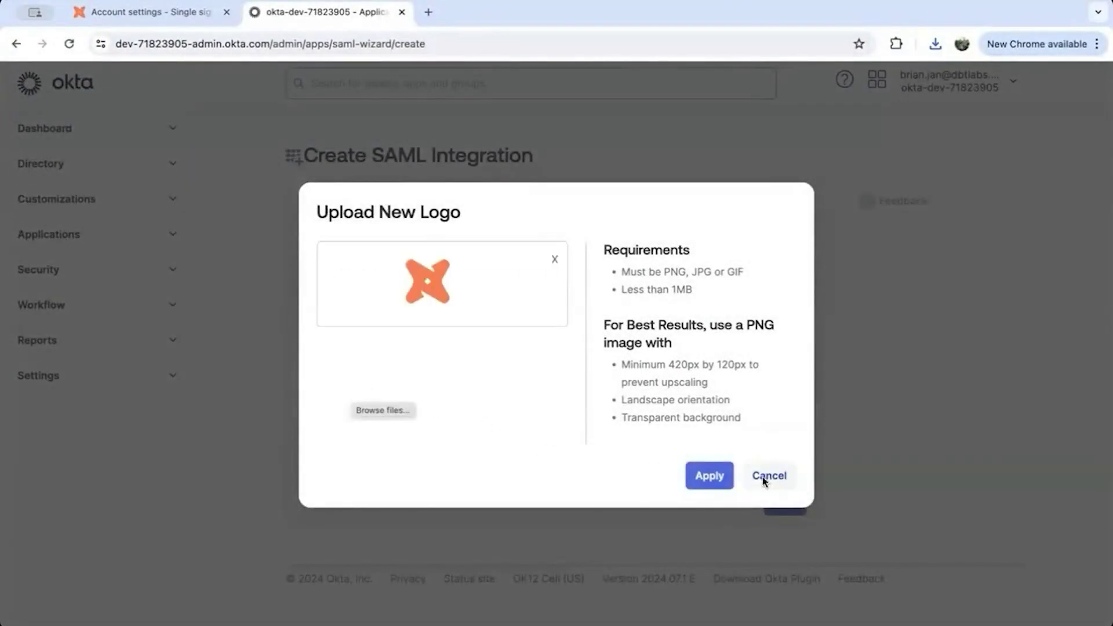
click(715, 471)
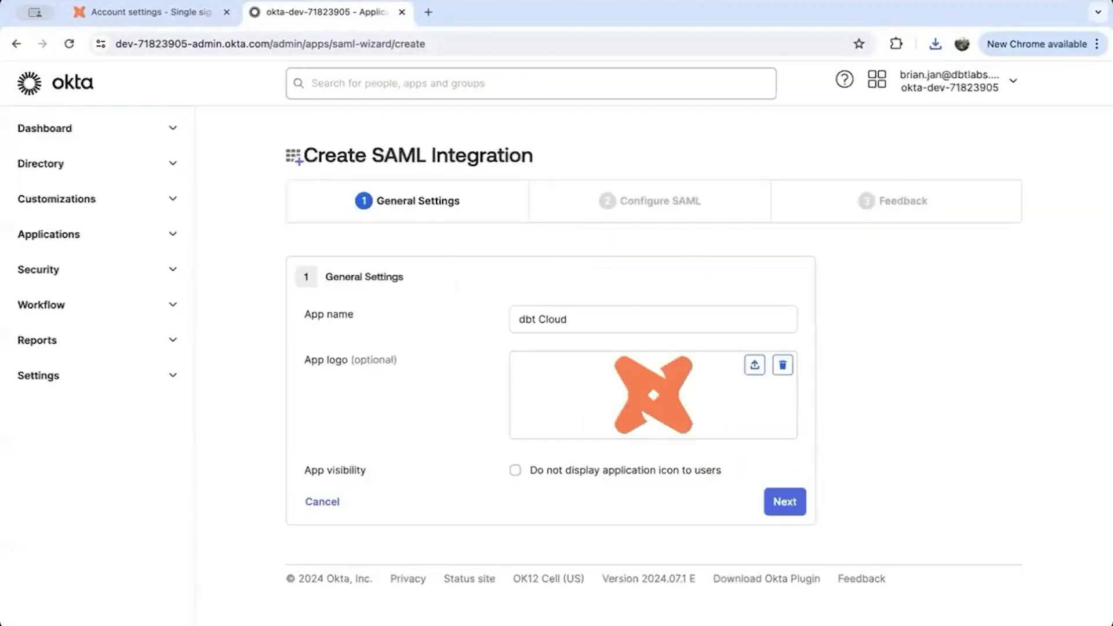
click(783, 502)
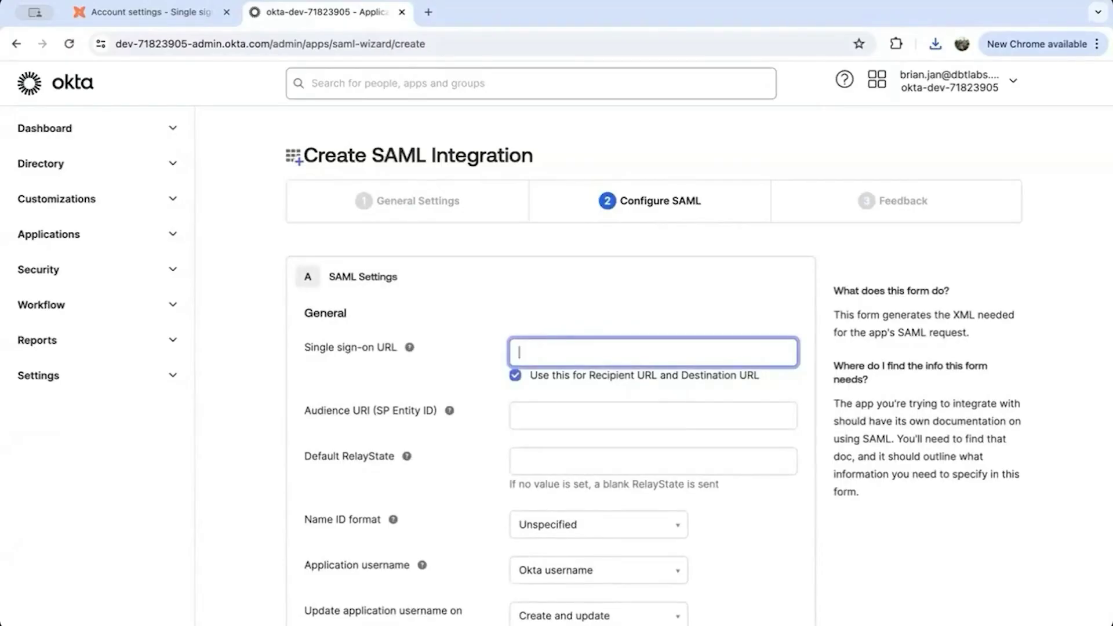
Step: Copy the single sign-on URL from the dbt Cloud settings into Okta's Single sign-on URL field
click(148, 13)
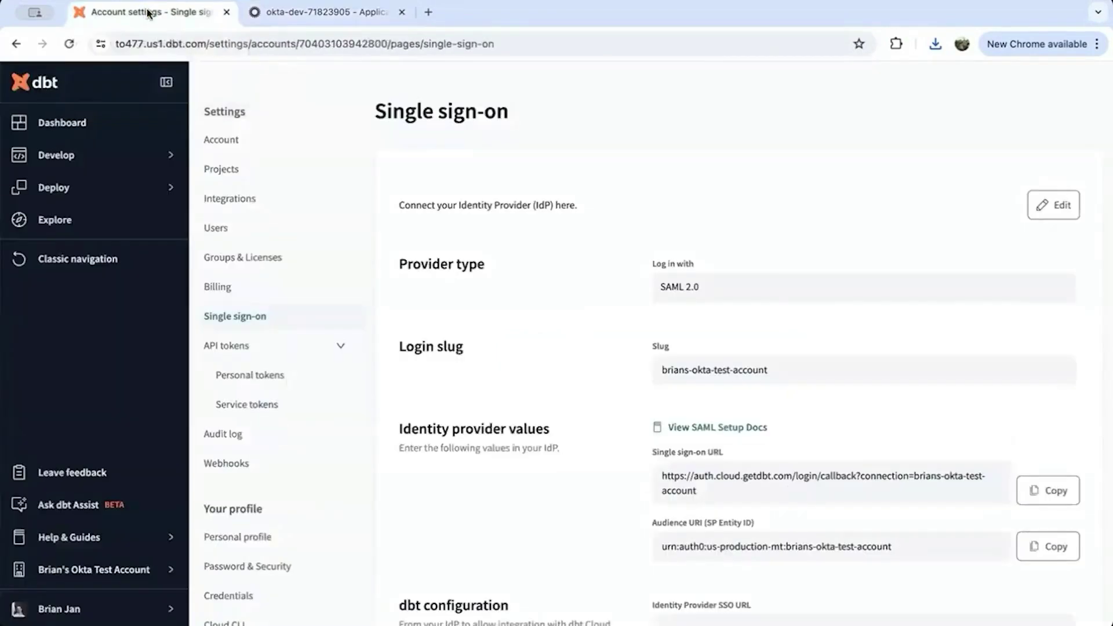
click(1048, 492)
click(307, 13)
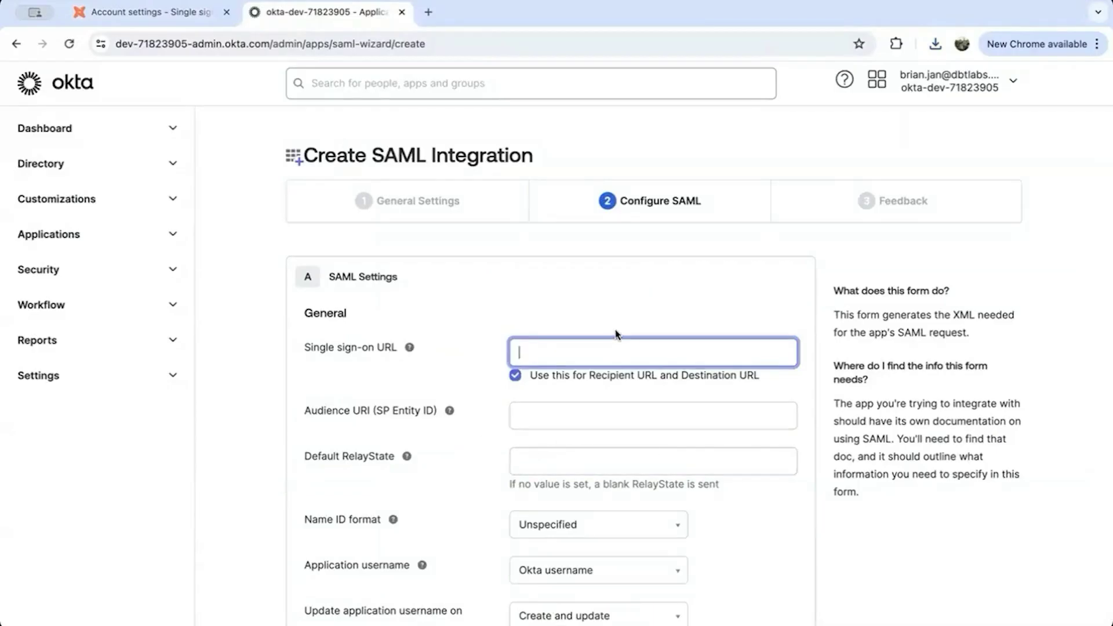
key(ctrl+v)
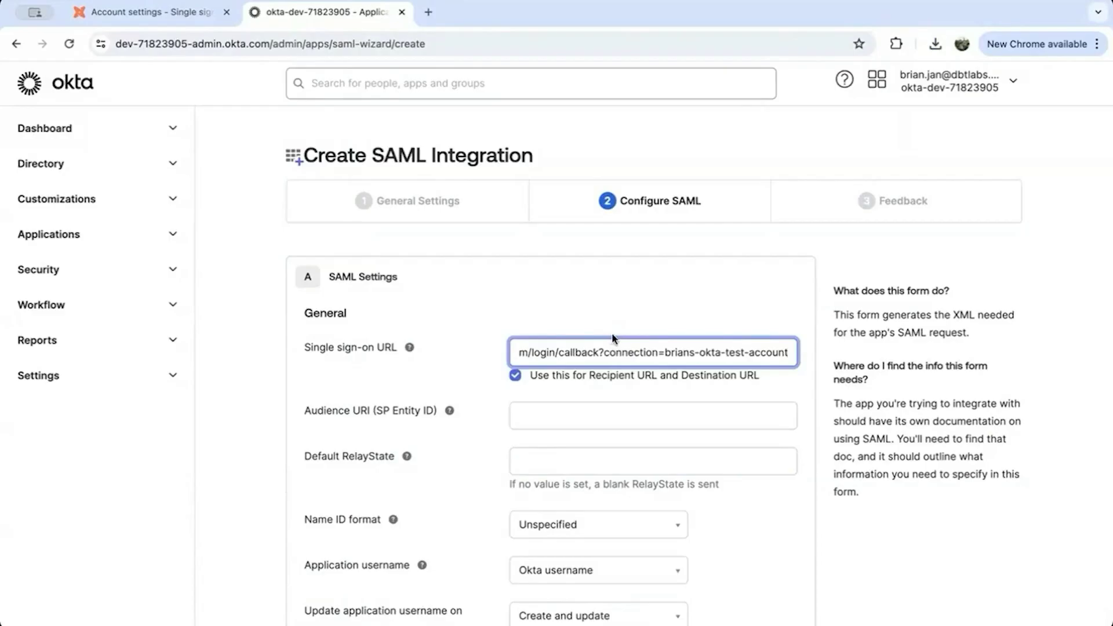
Step: Copy the Audience URI (SP Entity ID) from the dbt Cloud settings into the matching Okta field
click(163, 22)
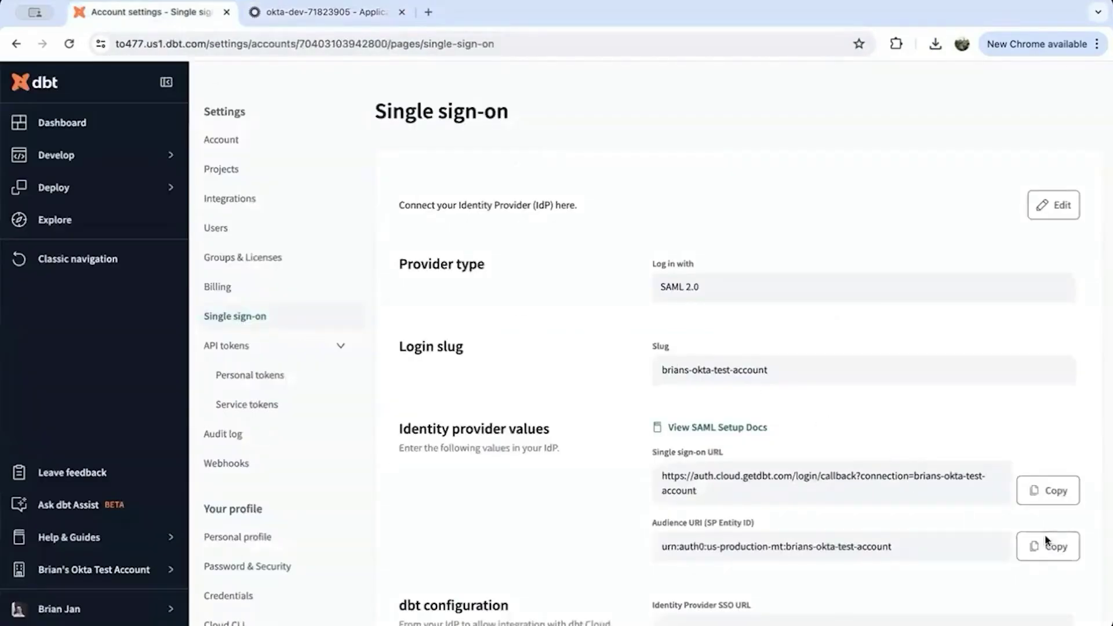
click(1054, 547)
click(296, 22)
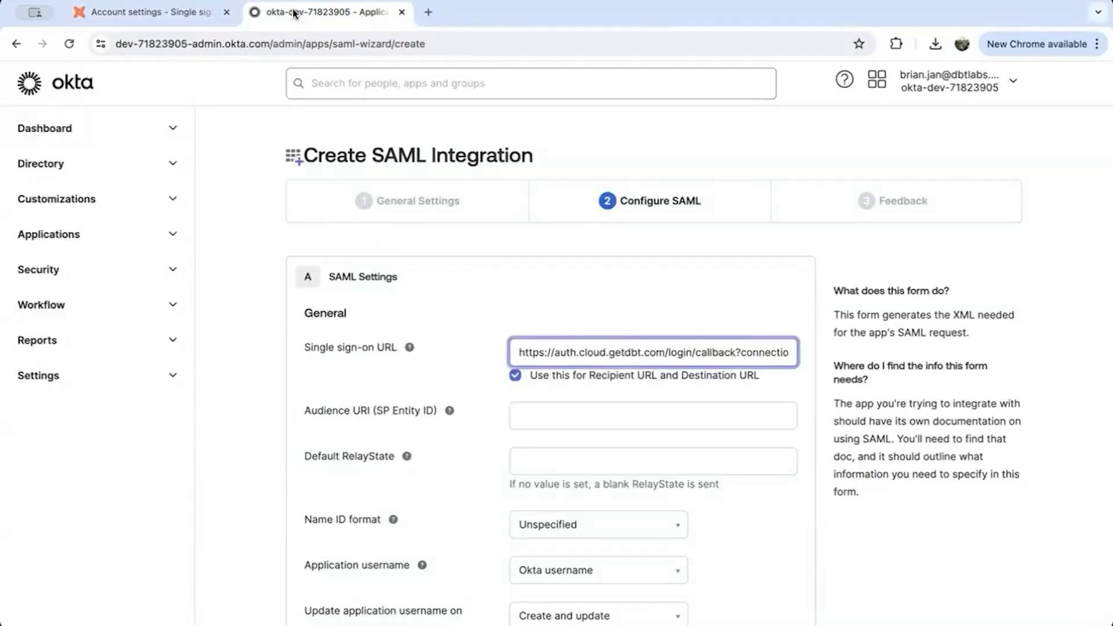
click(546, 414)
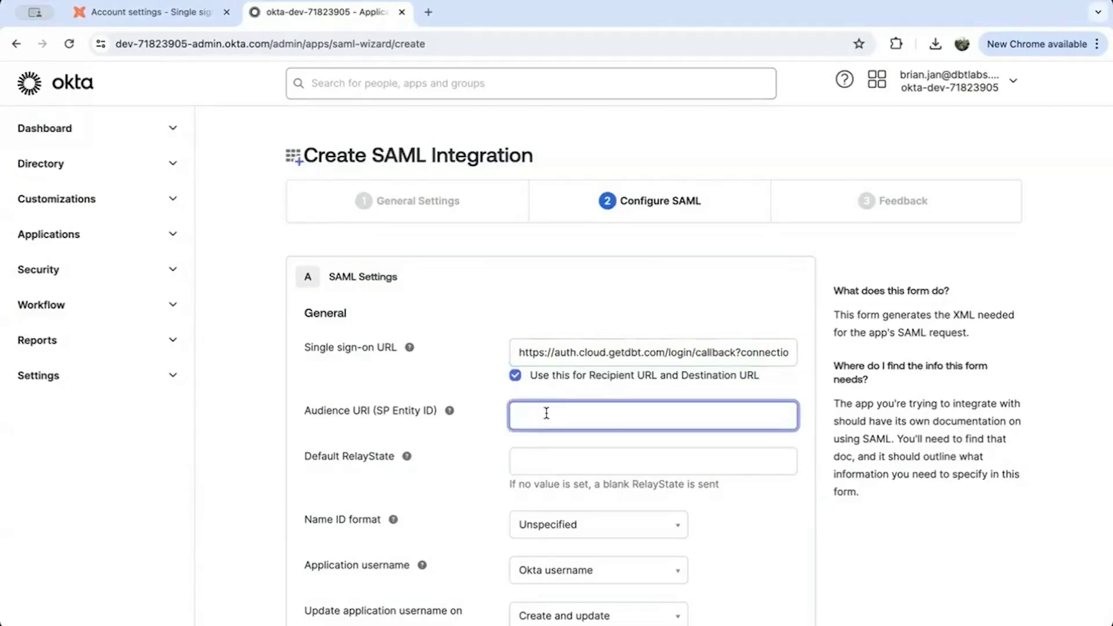
key(ctrl+v)
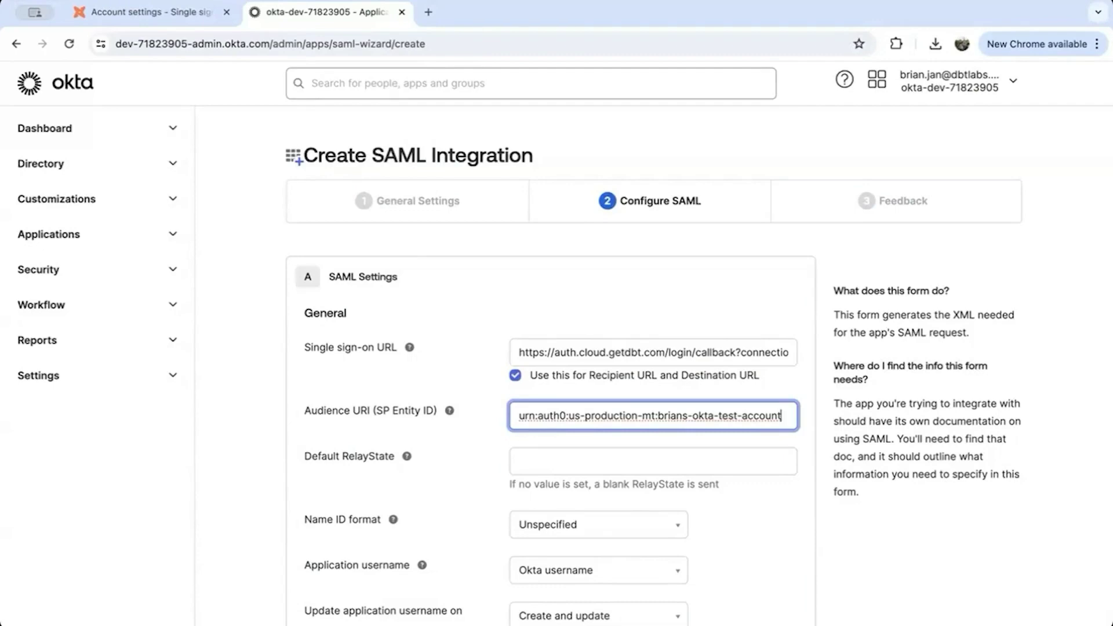
Step: Copy the login slug from the dbt Cloud settings into Okta's Default RelayState field
click(130, 9)
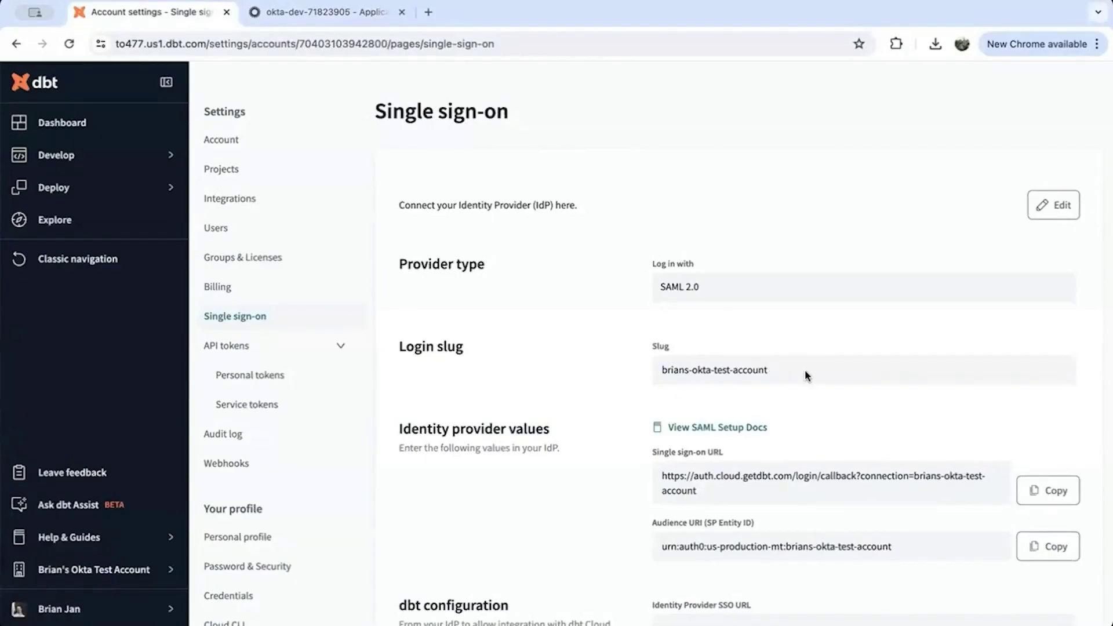
drag(804, 369, 642, 370)
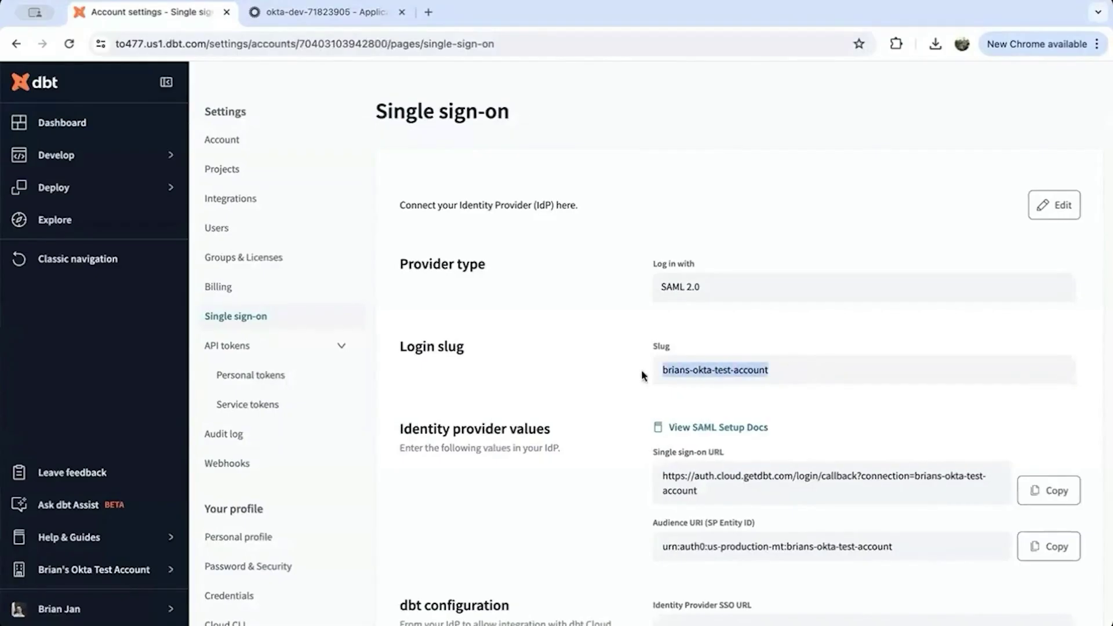
right_click(687, 367)
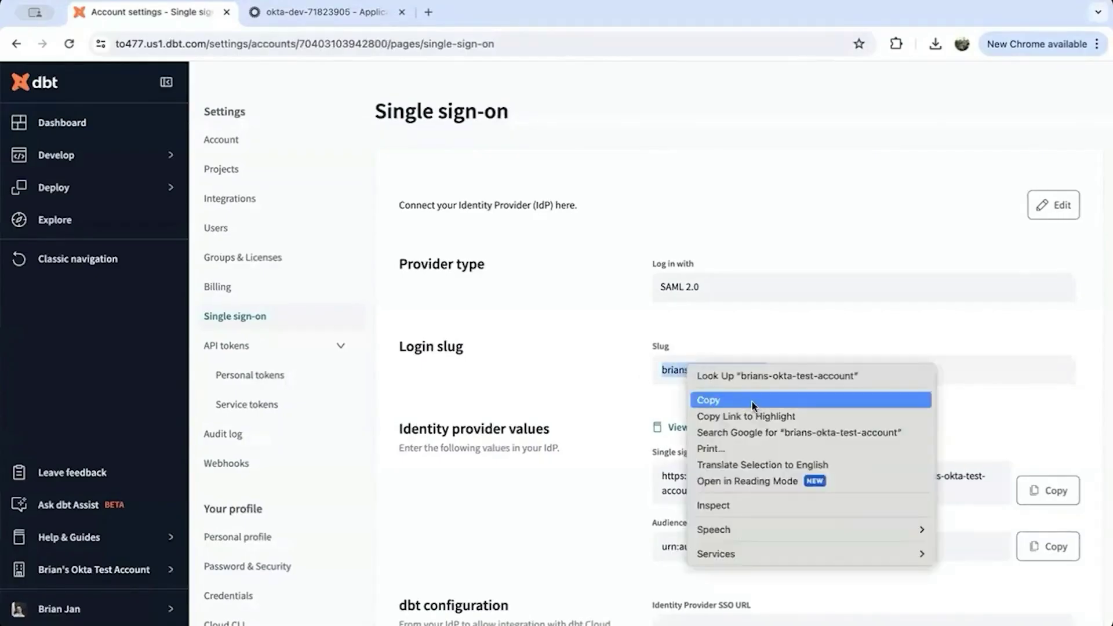
click(753, 402)
click(314, 19)
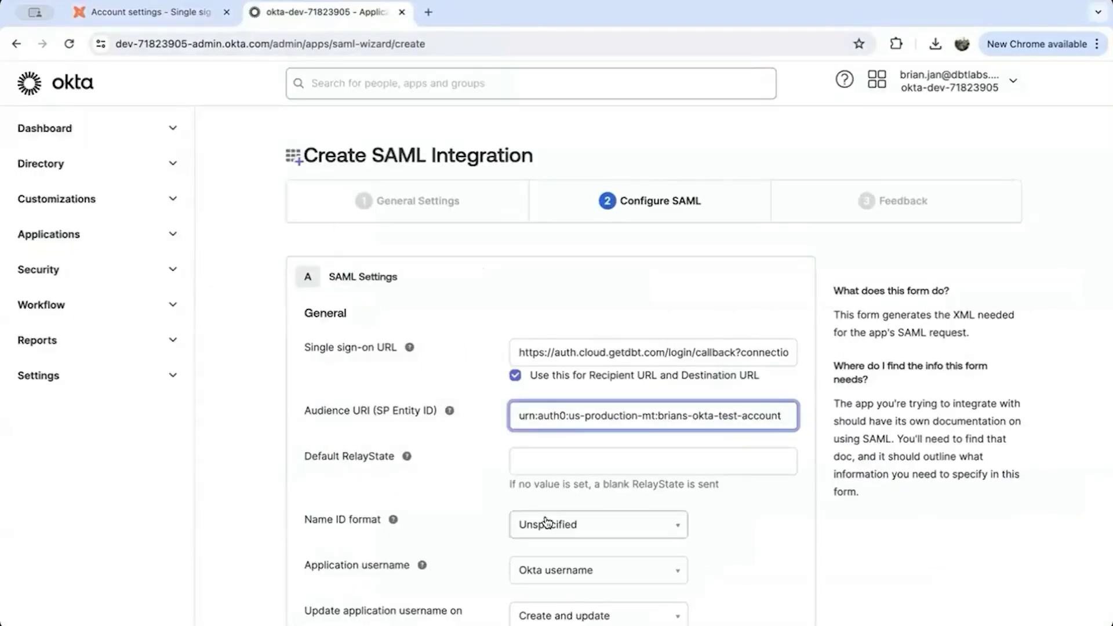
click(541, 446)
key(super+v)
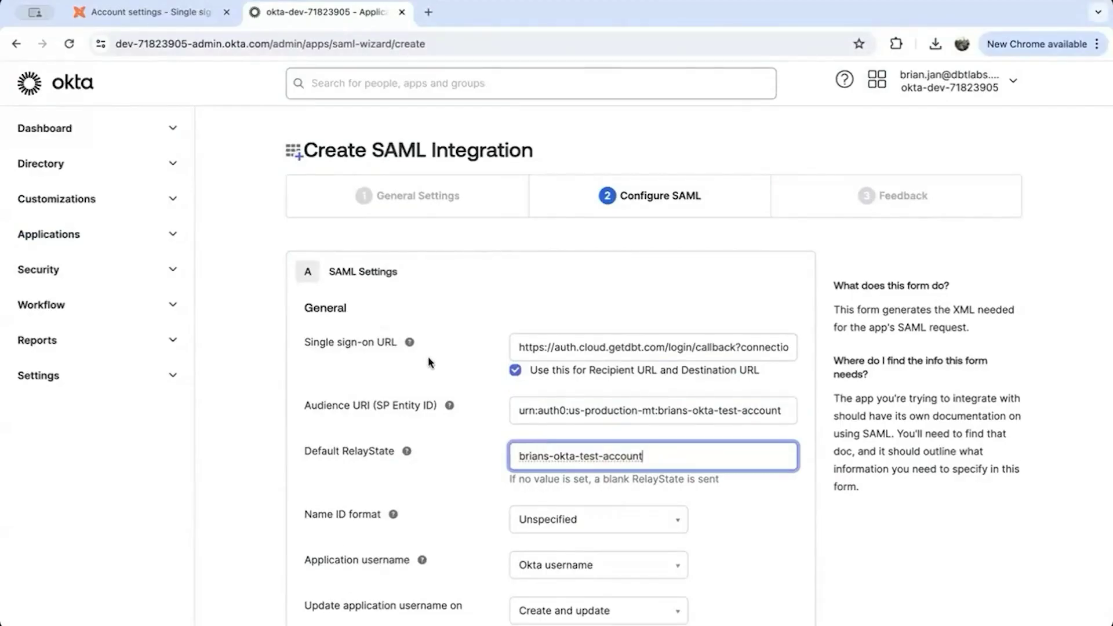
Step: Define the first attribute statement with the name email and the value user.email
scroll(435, 355, down, 2)
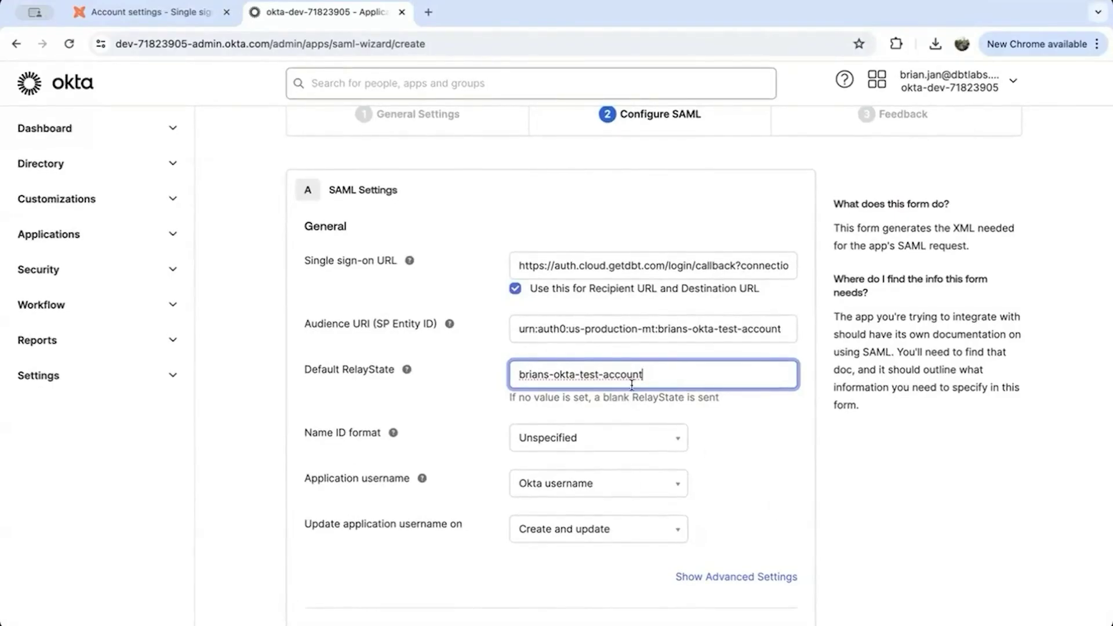
scroll(629, 384, down, 2)
scroll(627, 392, down, 3)
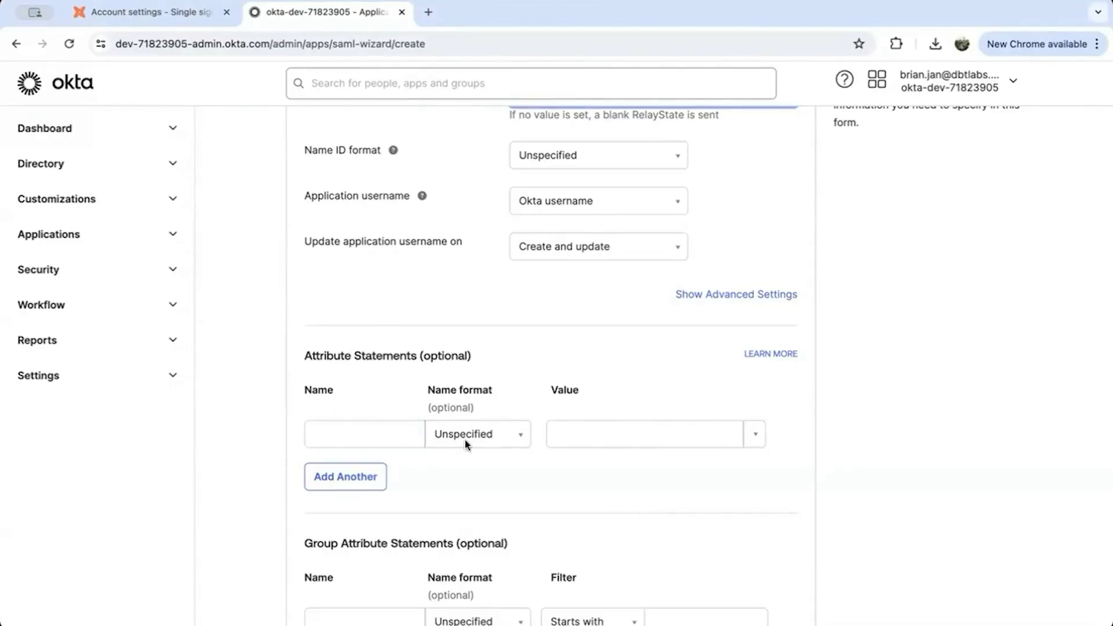
click(363, 434)
text(email)
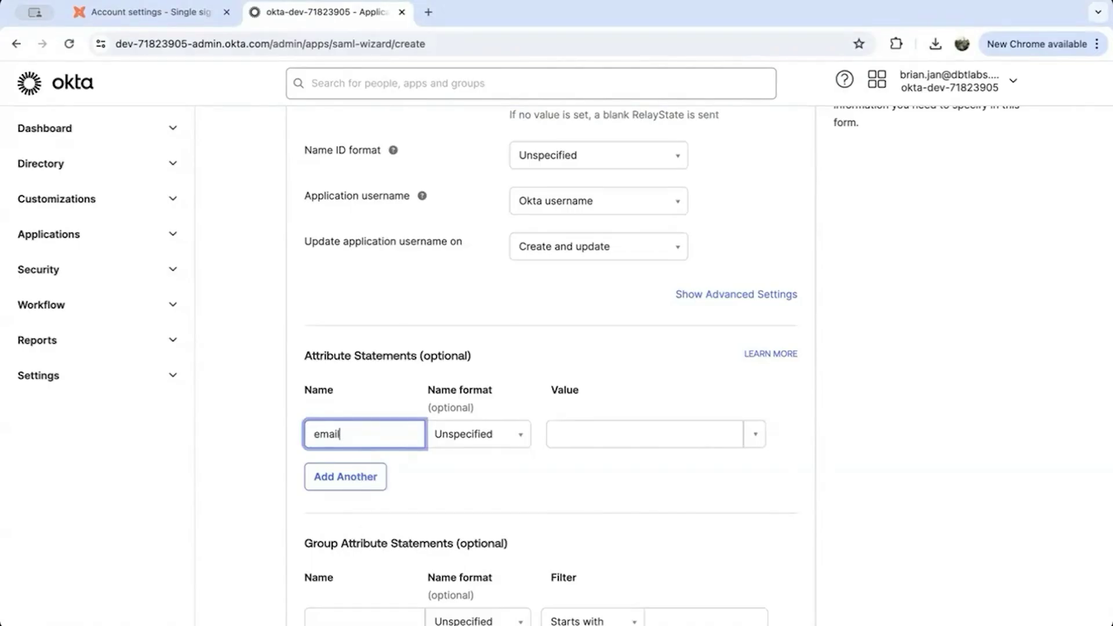
click(654, 436)
text(u)
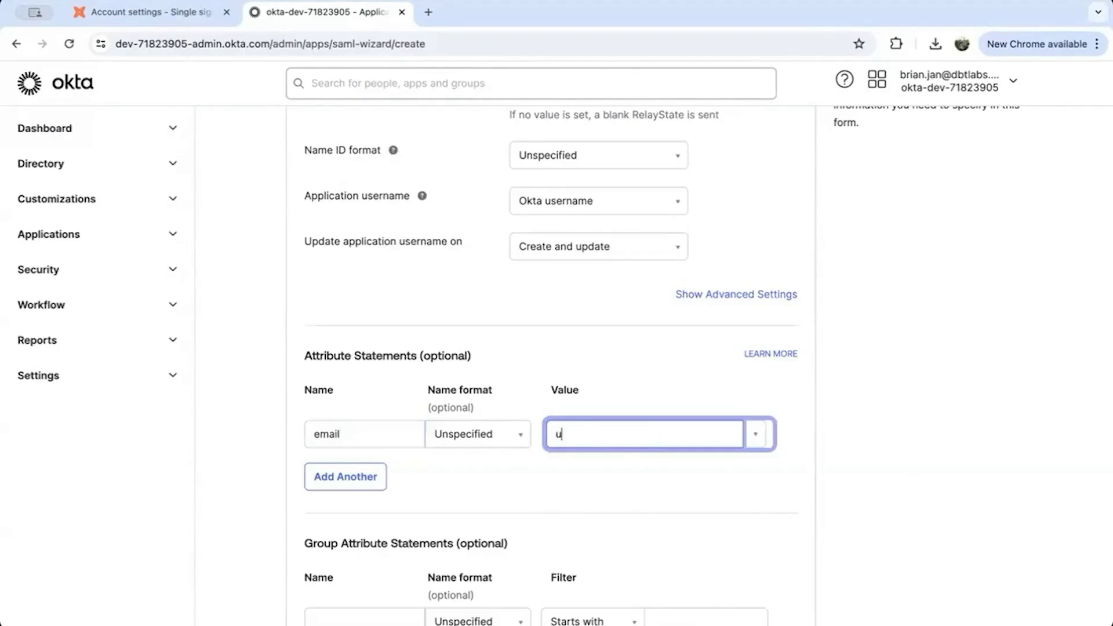
text(ser.email)
Step: Add a second attribute statement with the name first_name and the value user.firstName
click(346, 476)
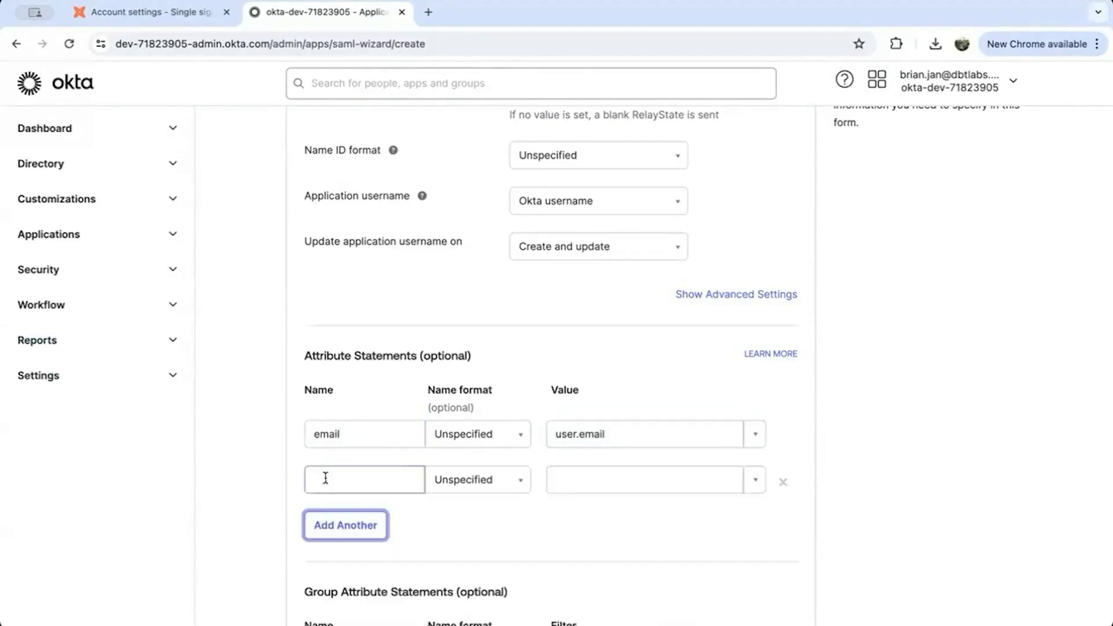
click(345, 478)
text(firs)
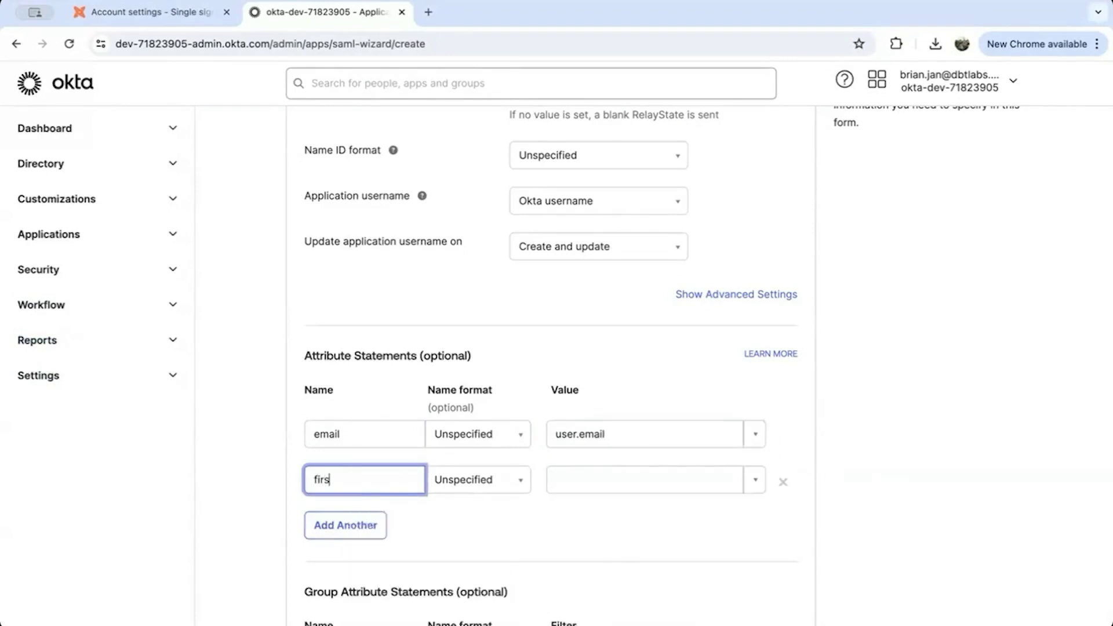
text(t_name)
click(644, 479)
text(user.)
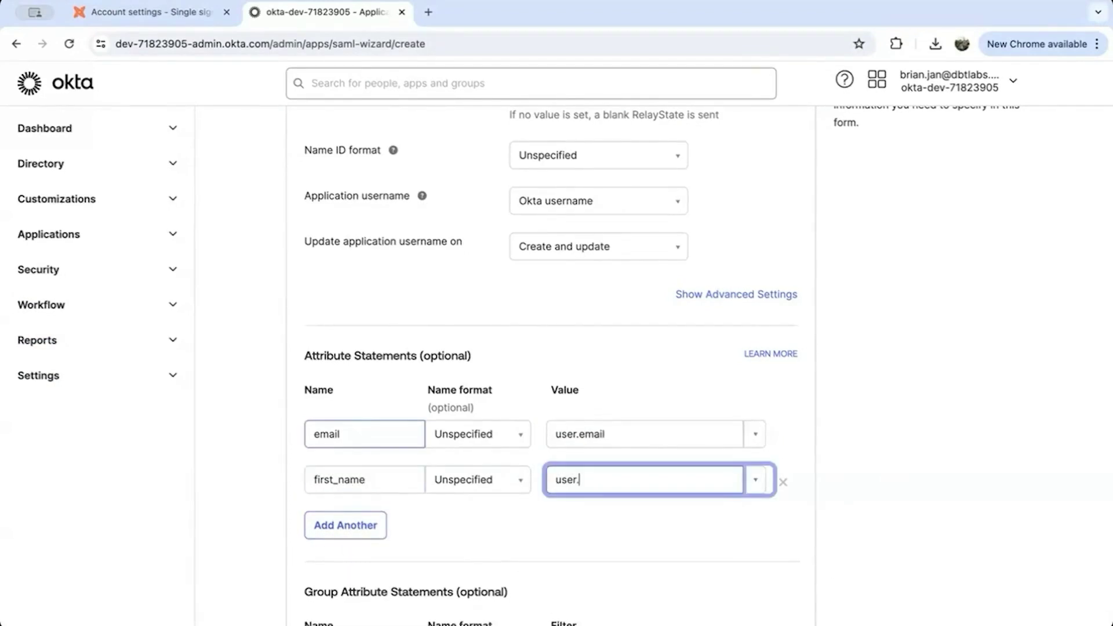
text(firstName)
Step: Add a third attribute statement with the name last_name and the value user.lastName
click(339, 528)
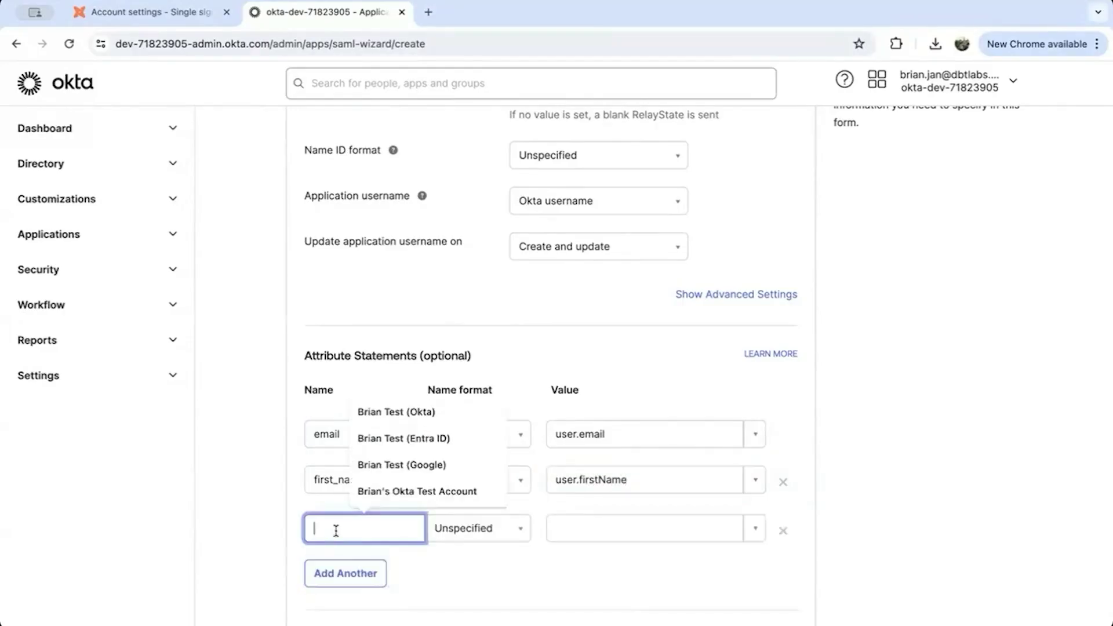
text(las)
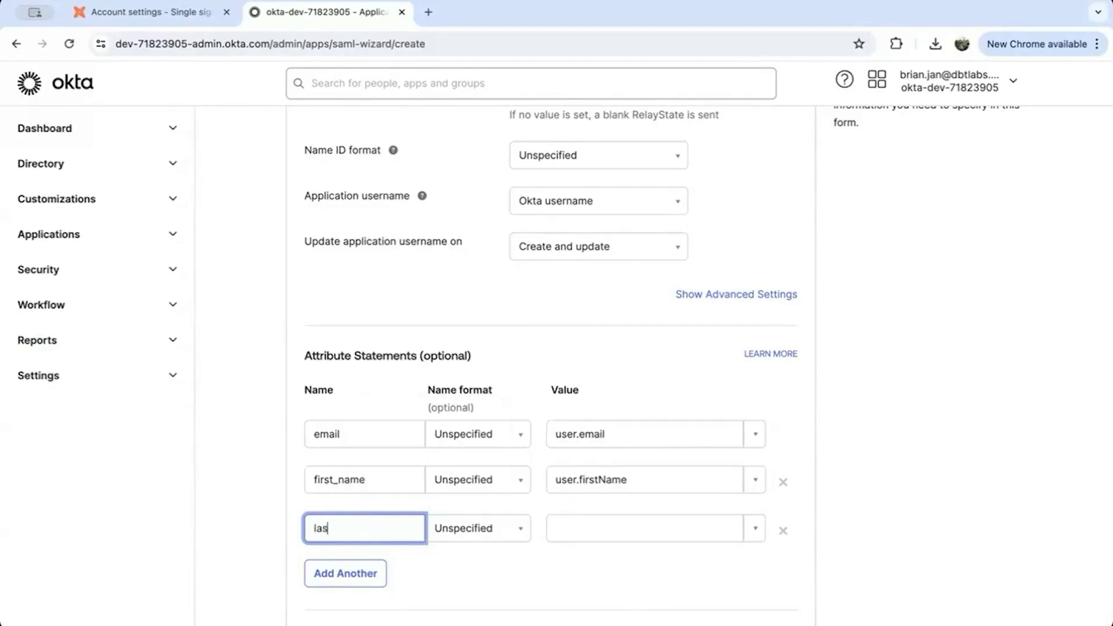
text(t_name)
click(644, 528)
text(u)
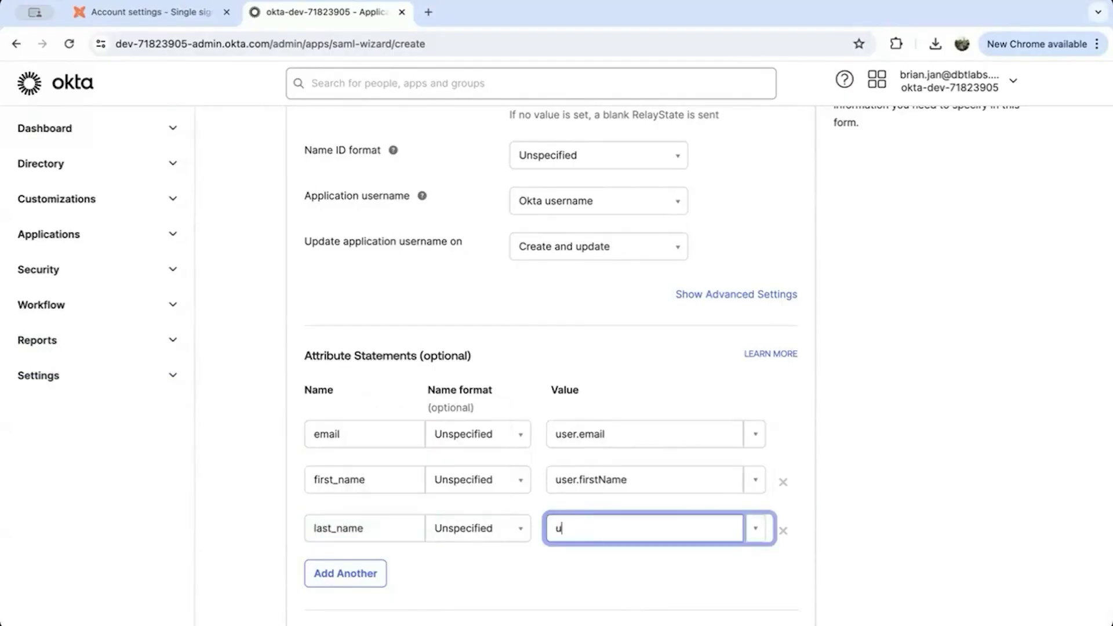
text(ser.lastNamwe)
key(BackSpace)
key(BackSpace)
text(e)
Step: Define a group attribute statement named groups with the filter Matches regex .* and continue to the Feedback stage
scroll(630, 522, down, 4)
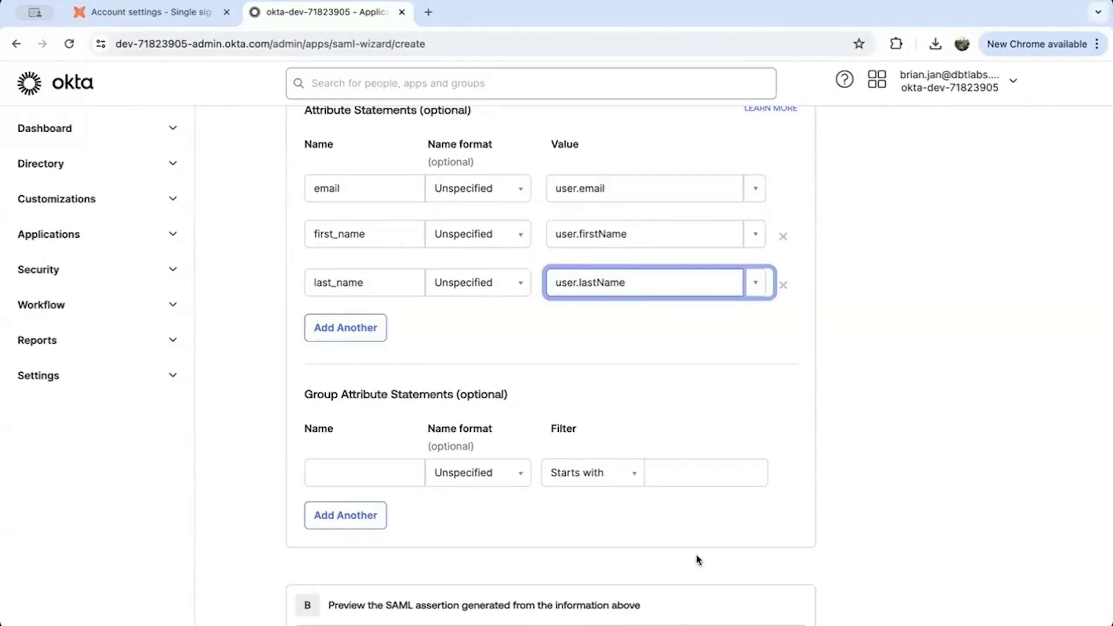
scroll(698, 559, down, 2)
click(389, 384)
text(groups)
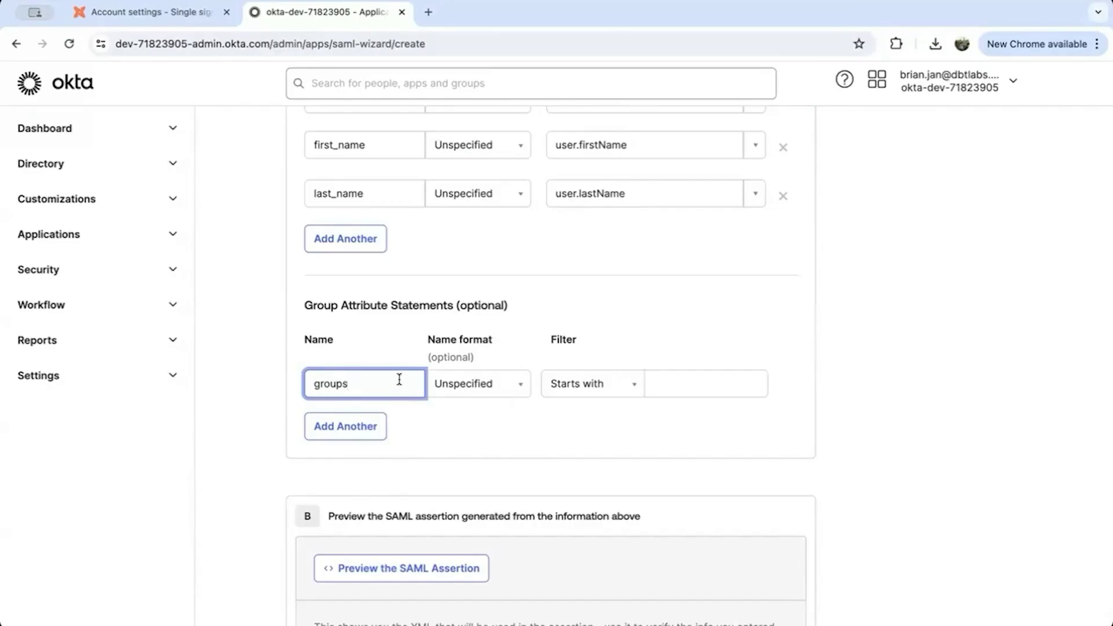
click(568, 383)
click(558, 497)
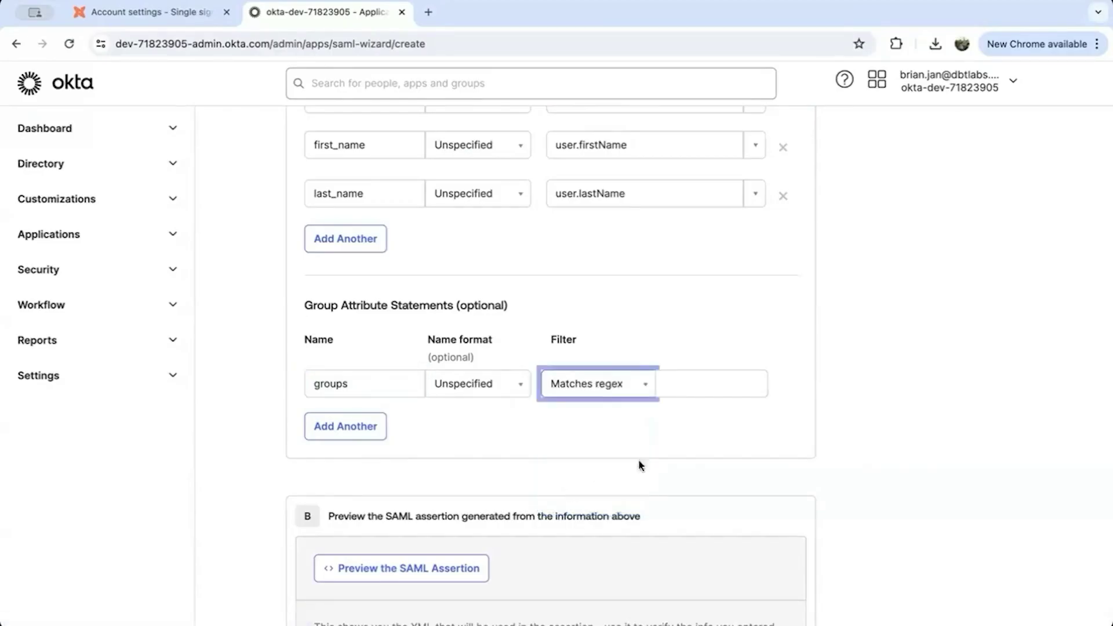
click(715, 374)
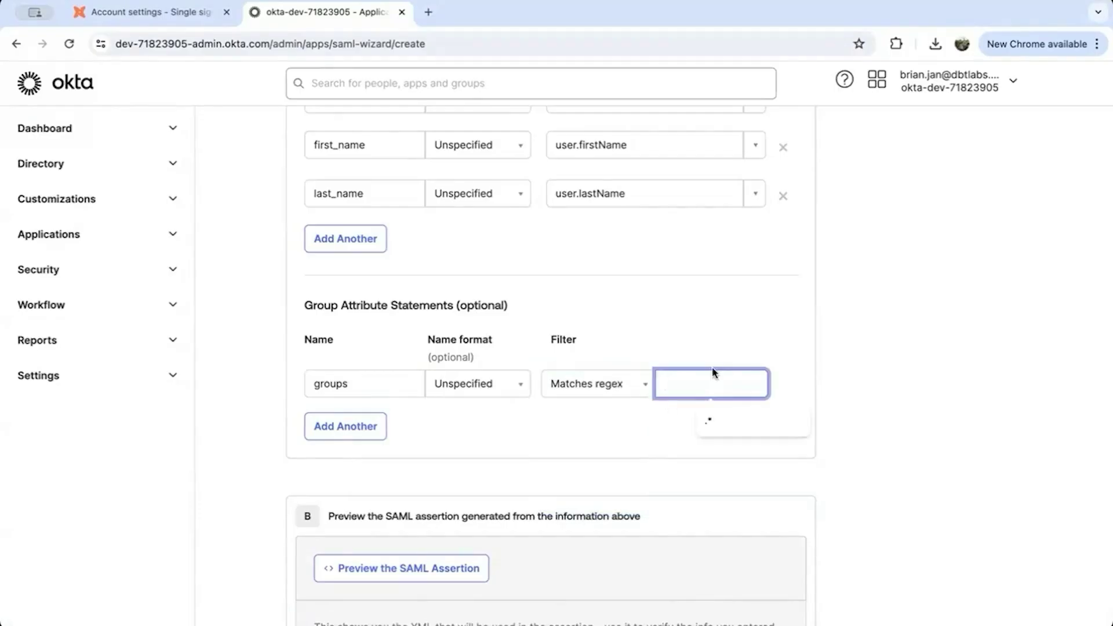
text(.*)
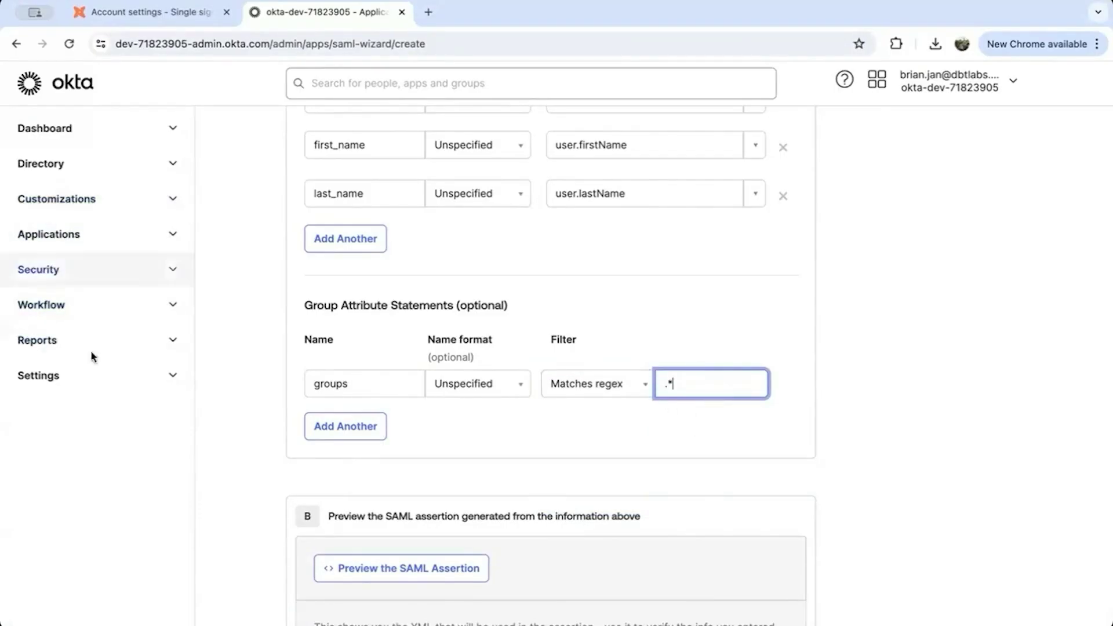
click(1017, 337)
scroll(996, 331, down, 4)
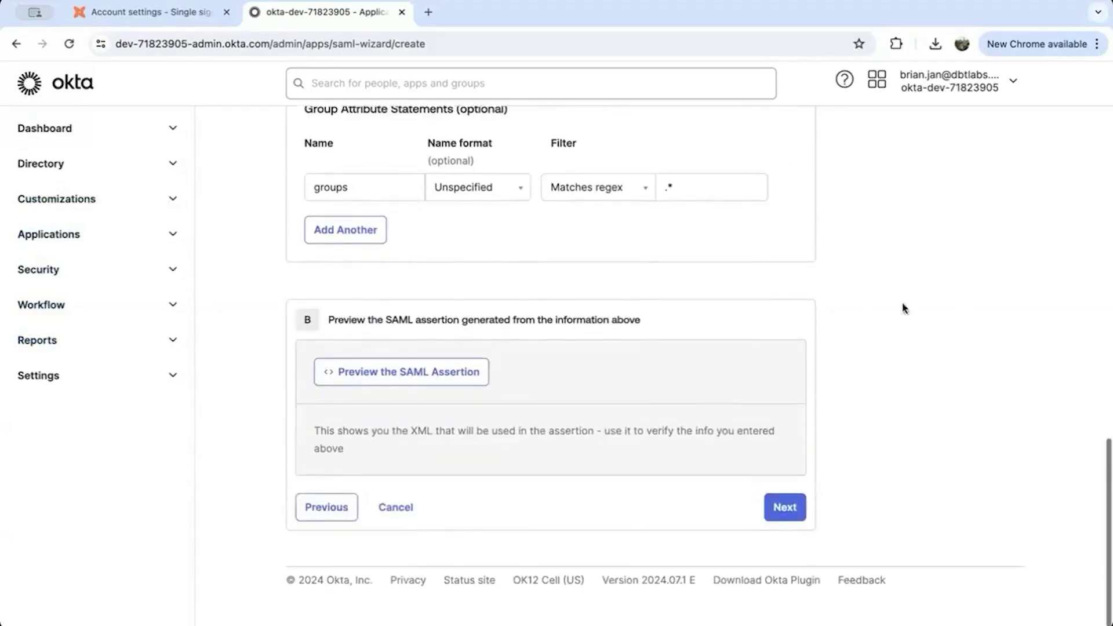
click(782, 511)
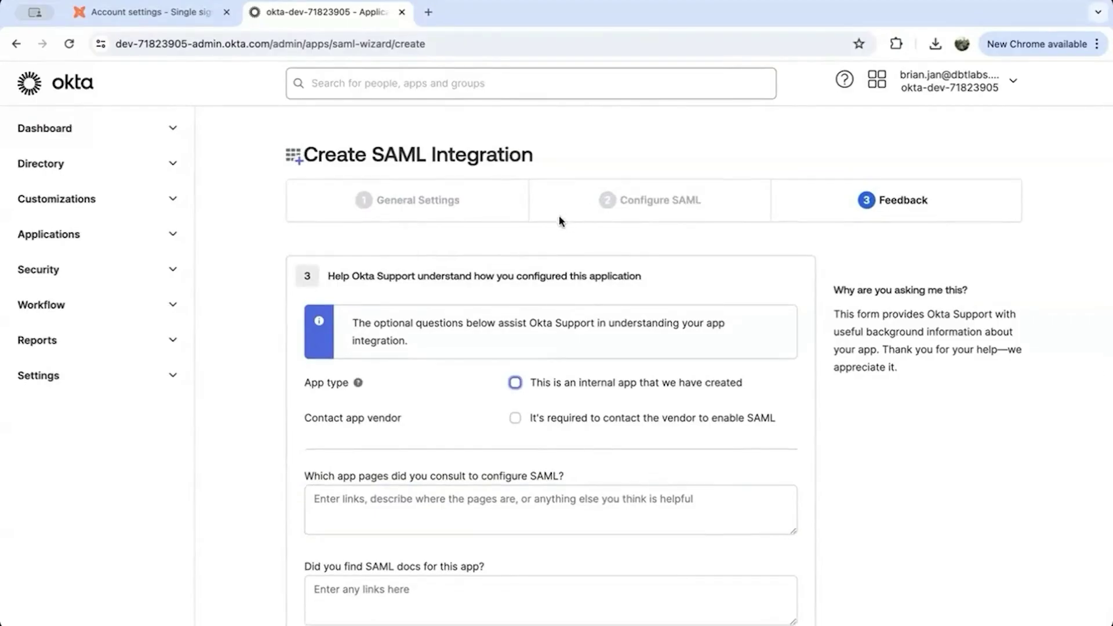
Step: Go back to the Configure SAML stage and review the URLs, default relay state, attribute statements and group filter
scroll(556, 220, down, 5)
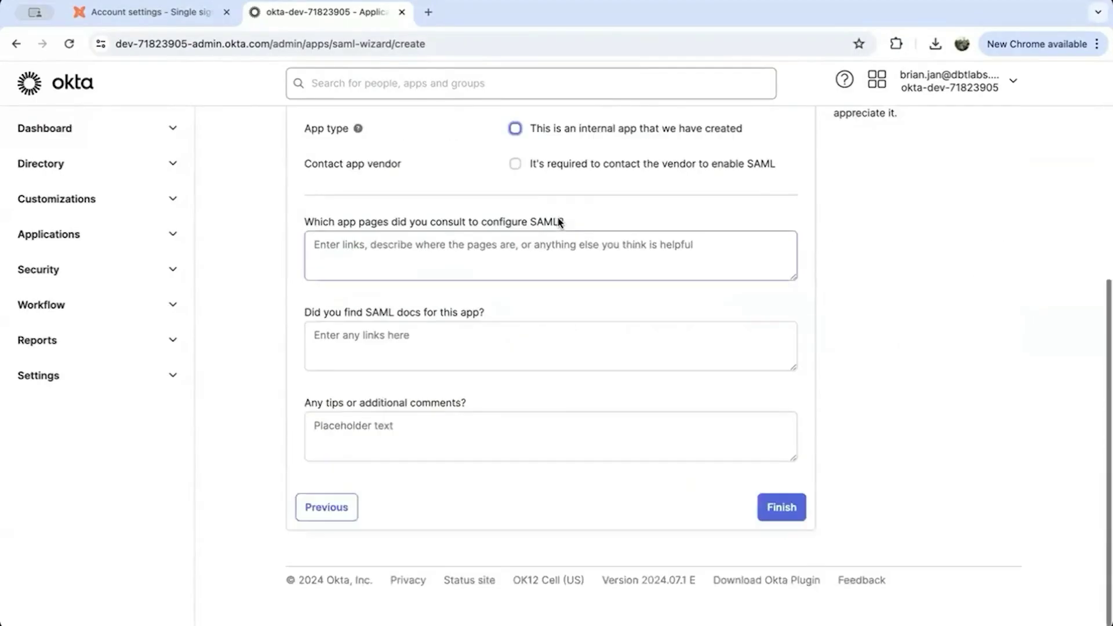
click(323, 506)
scroll(426, 354, down, 4)
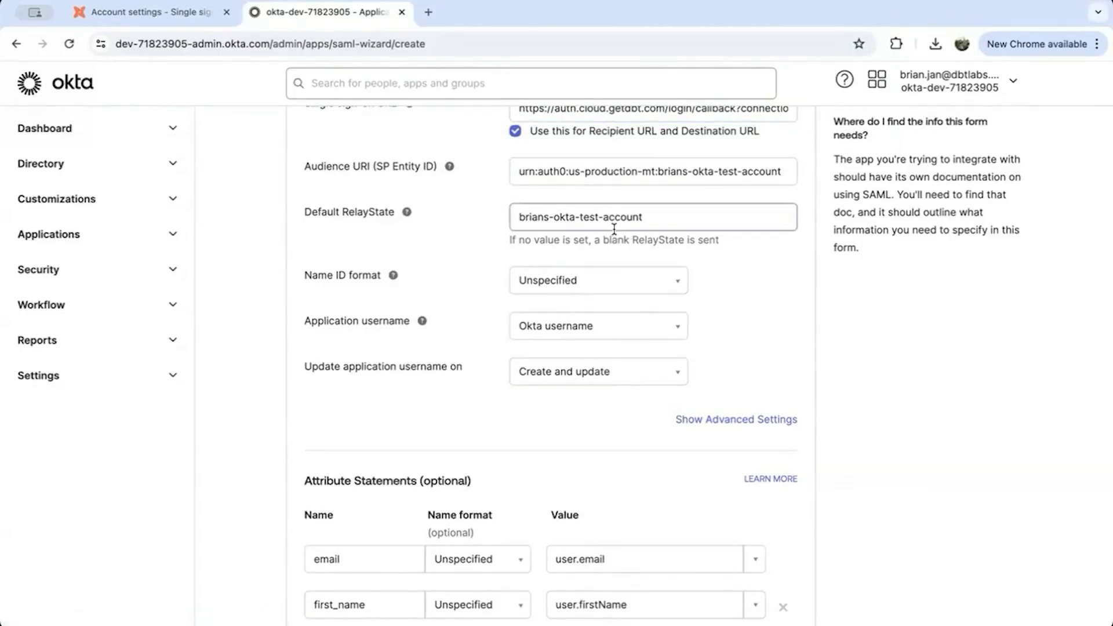
scroll(513, 296, down, 2)
scroll(522, 298, down, 5)
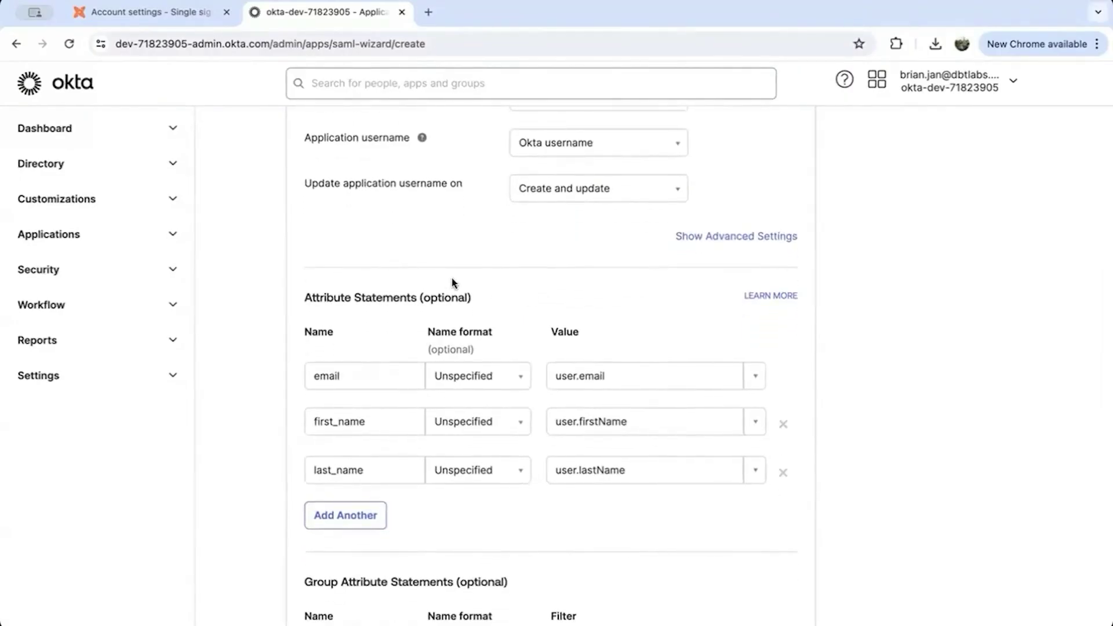
scroll(515, 313, down, 3)
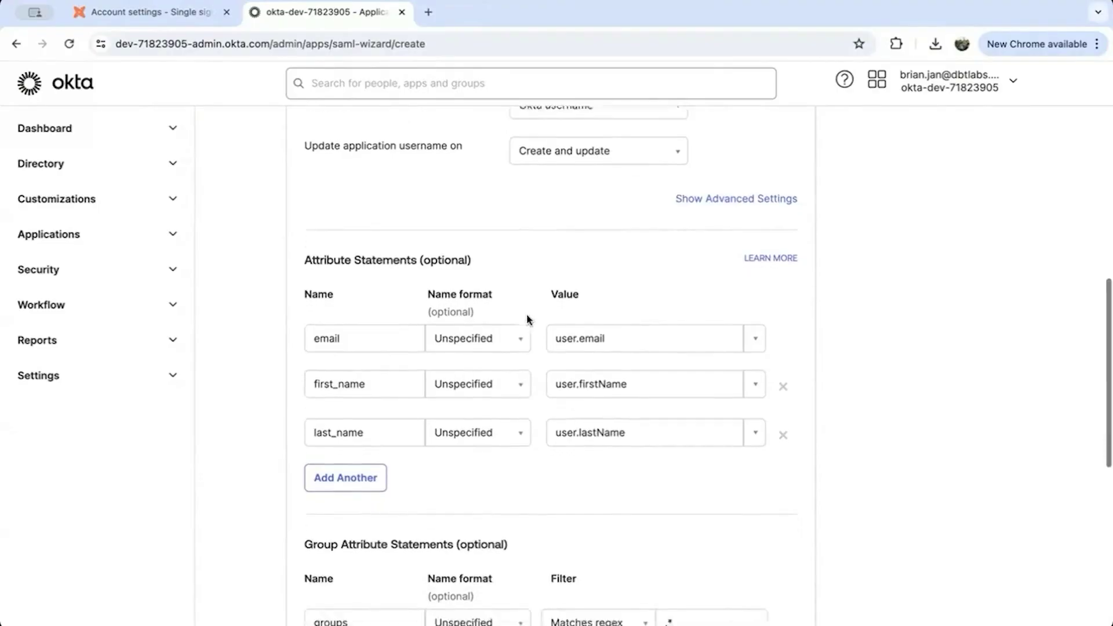
scroll(527, 320, down, 6)
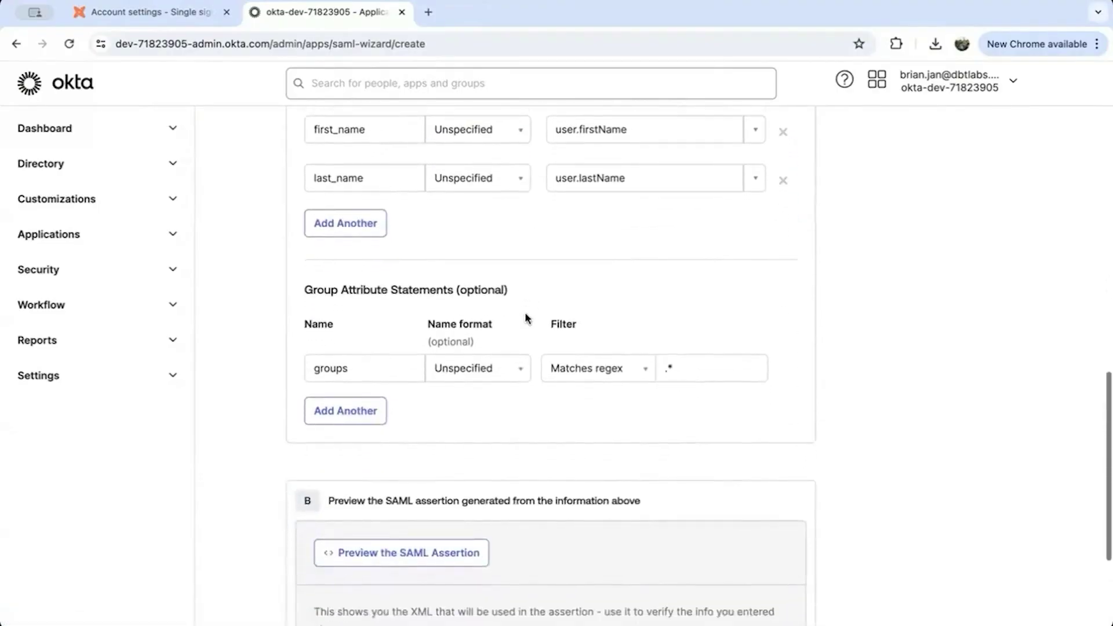
scroll(524, 312, down, 5)
Step: Continue to the Feedback stage, mark the integration as an internal app that we have created, and finish the setup
click(777, 543)
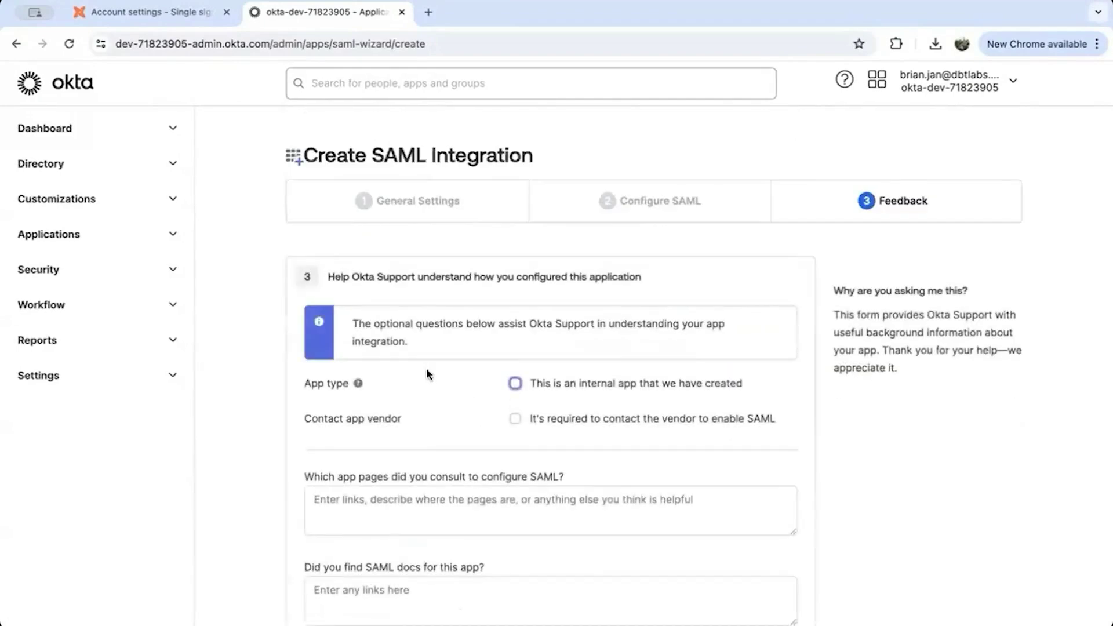
click(514, 384)
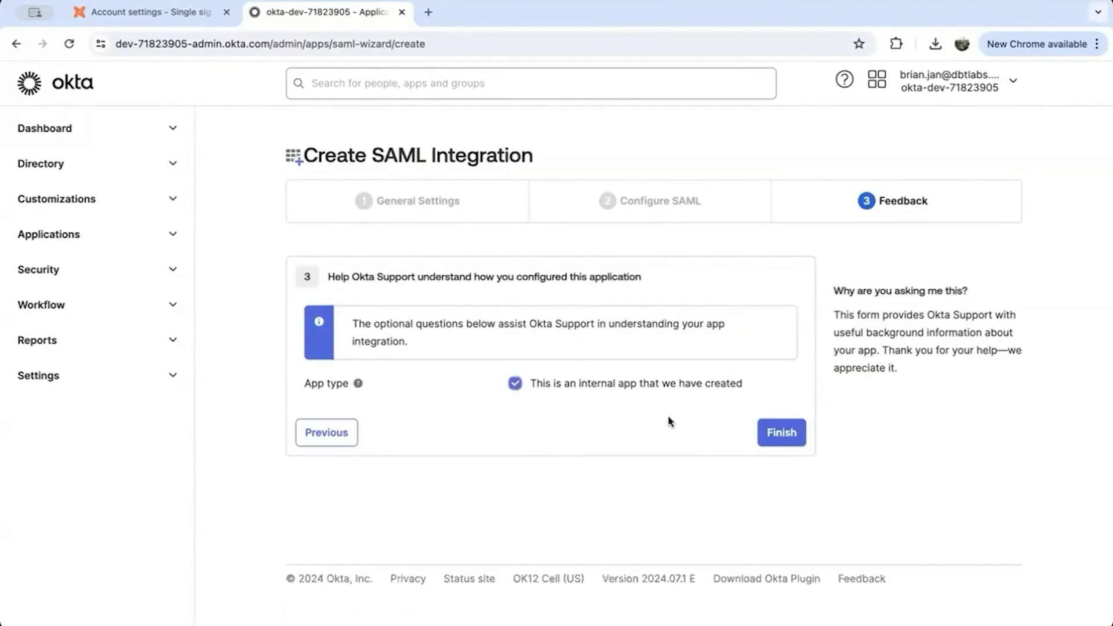
click(781, 432)
Step: Open the SAML setup instructions for the new app and copy the Identity Provider Single Sign-On URL
scroll(595, 373, down, 2)
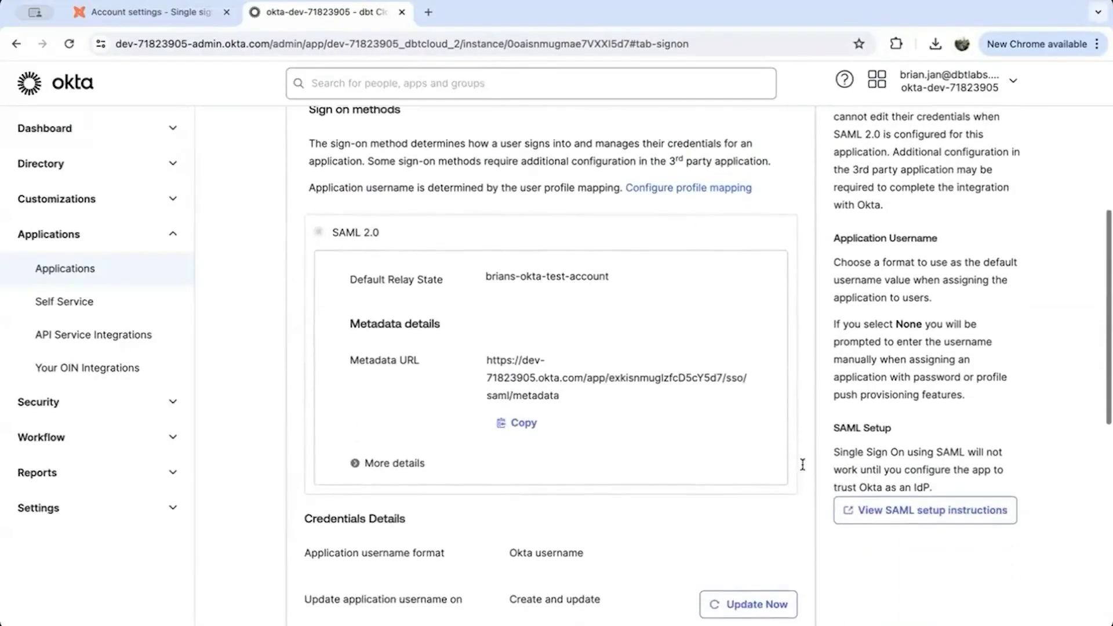
click(929, 518)
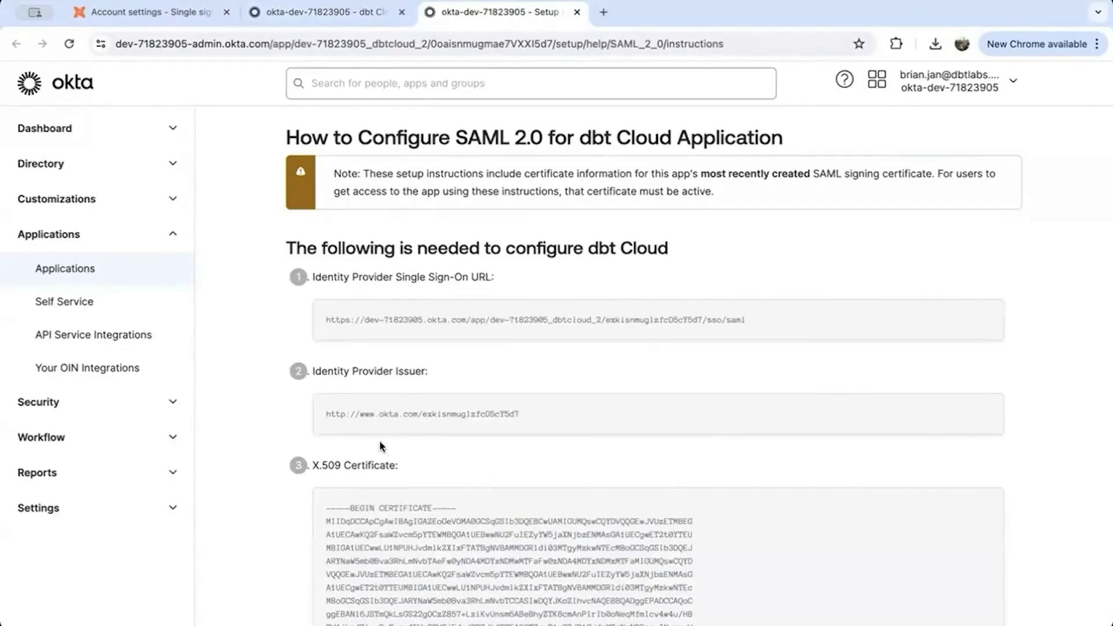
scroll(382, 447, down, 1)
drag(748, 315, 334, 311)
key(super+c)
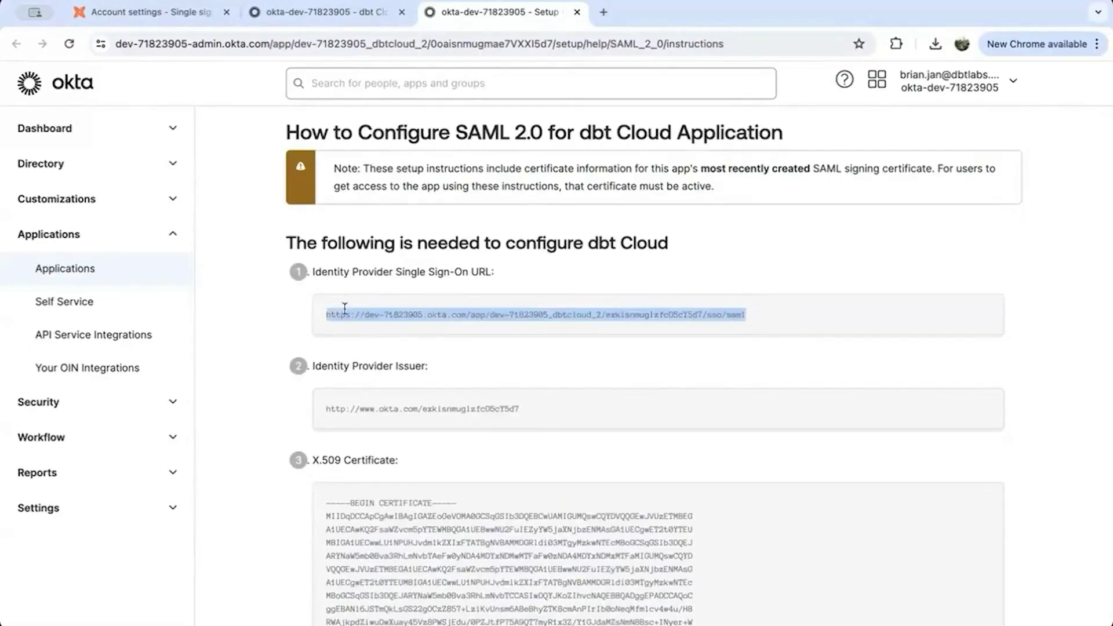
Step: Switch to dbt Cloud, start editing the single sign-on settings, and paste the copied URL as the Identity Provider SSO URL
click(118, 17)
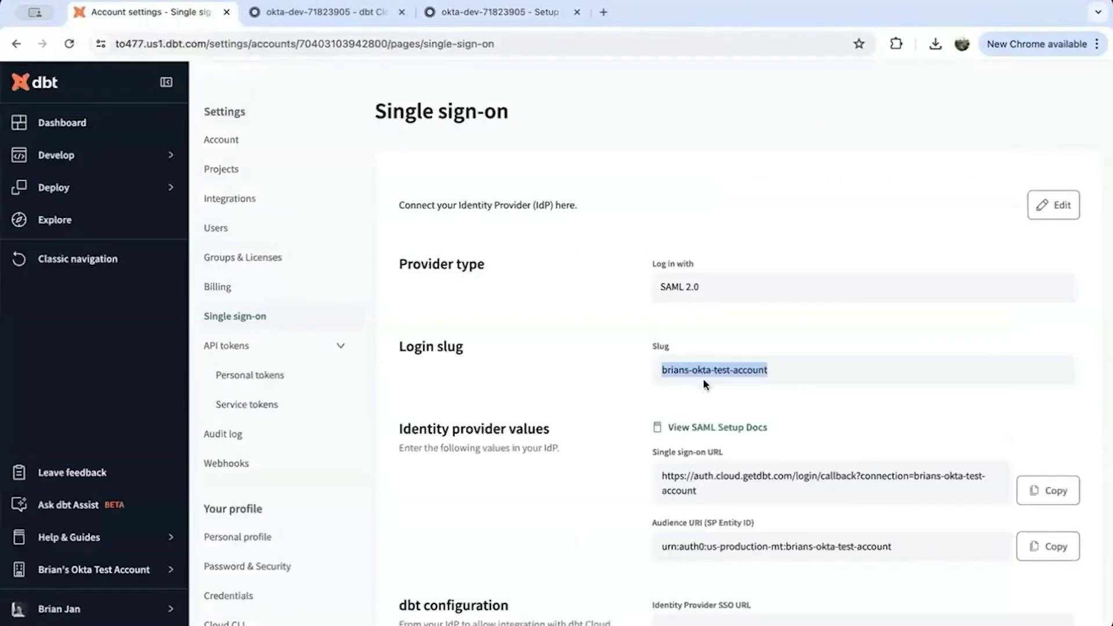
click(1050, 204)
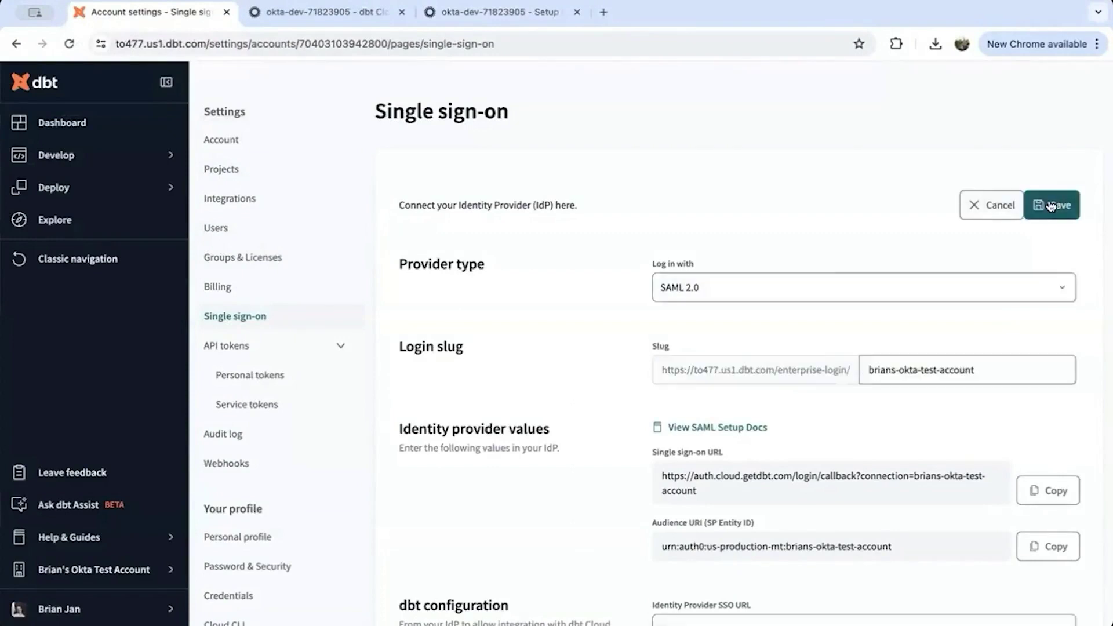
scroll(815, 243, down, 3)
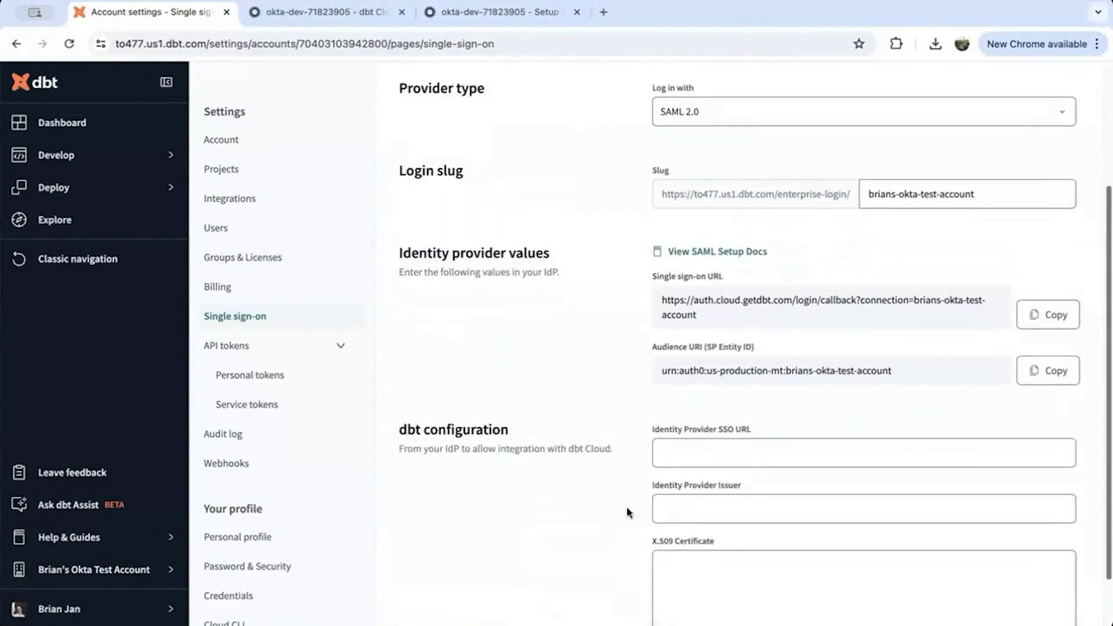
click(701, 443)
key(super+v)
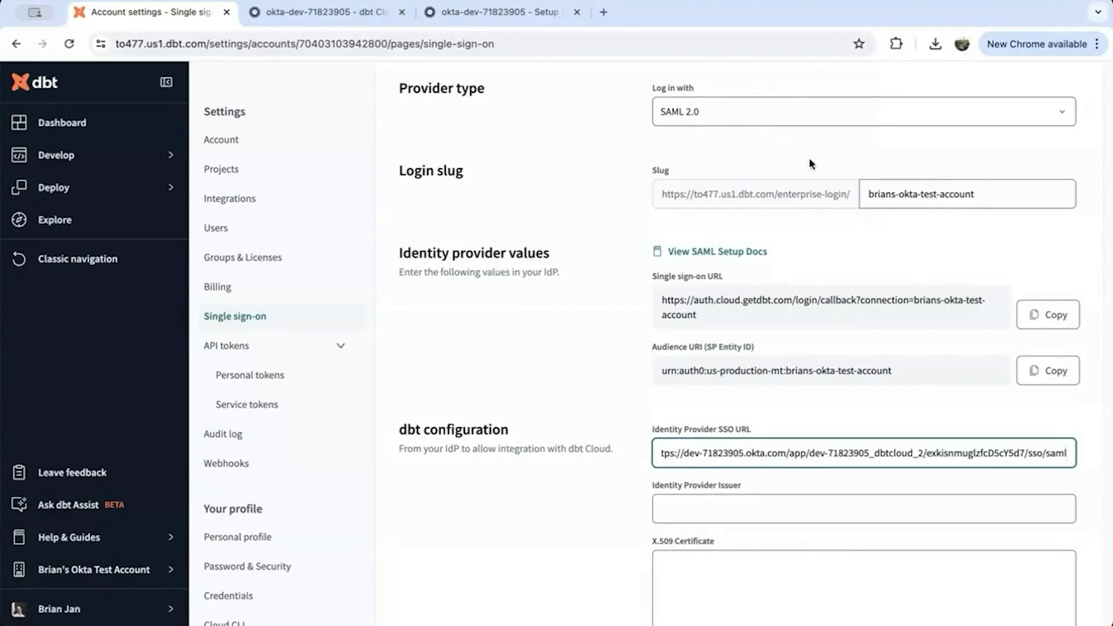
Step: View the available login provider types in the dbt Cloud single sign-on settings
click(795, 114)
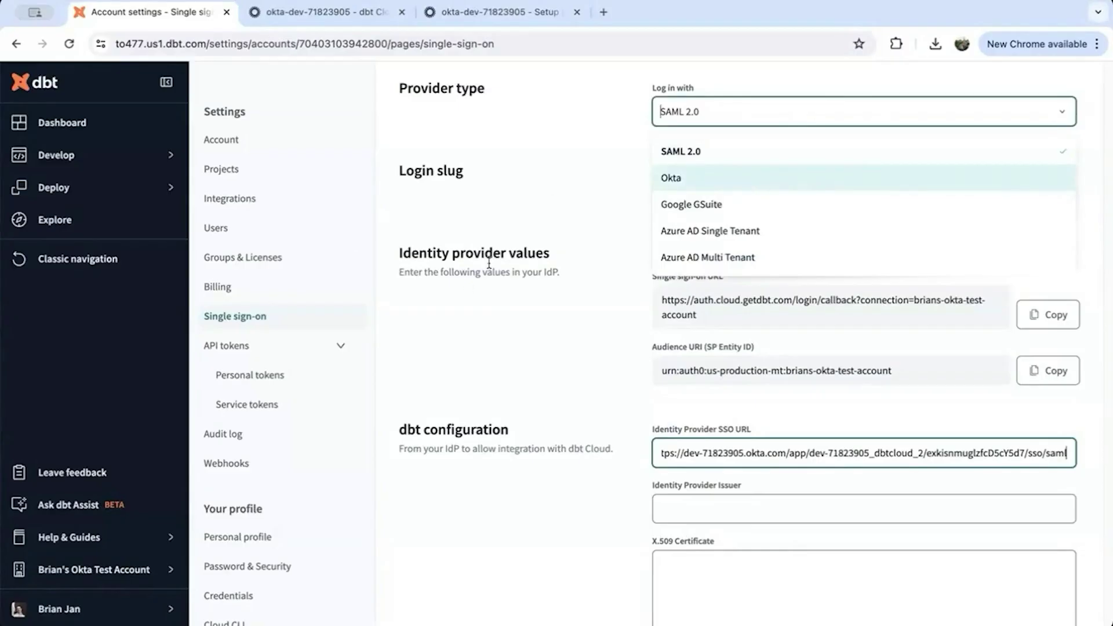
click(509, 223)
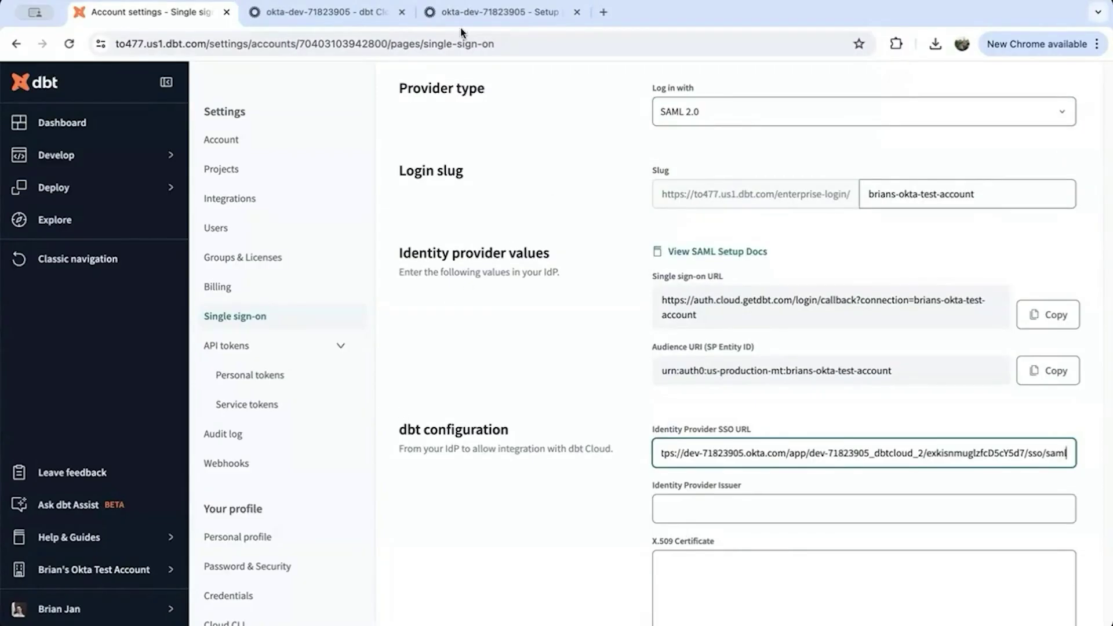
Step: Copy the Identity Provider Issuer from the Okta setup instructions into the matching dbt Cloud field
click(477, 24)
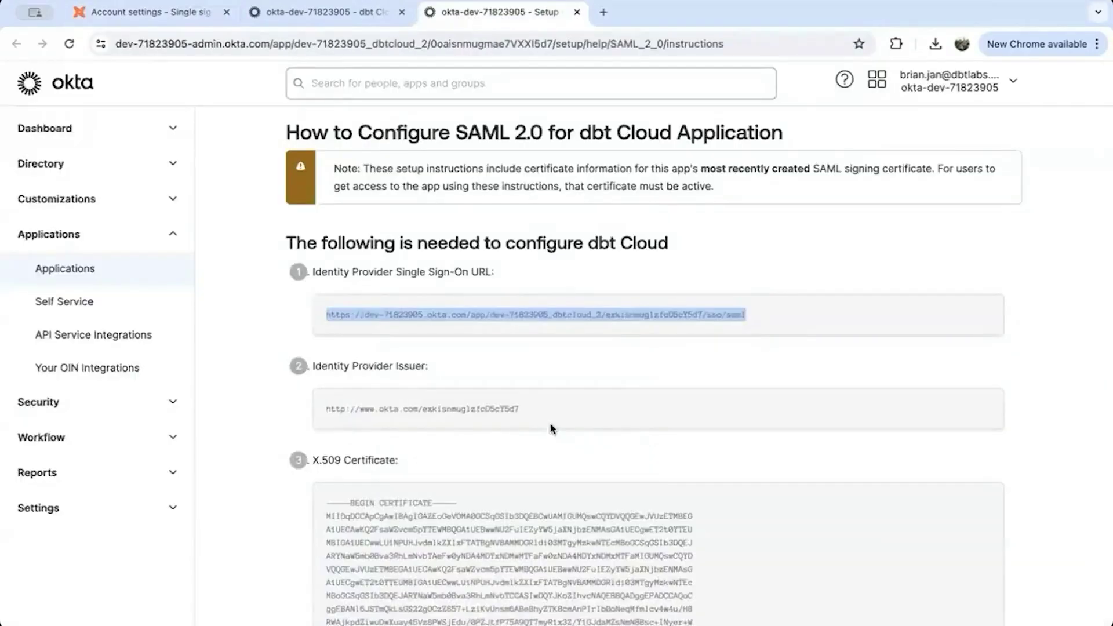
drag(550, 415, 357, 397)
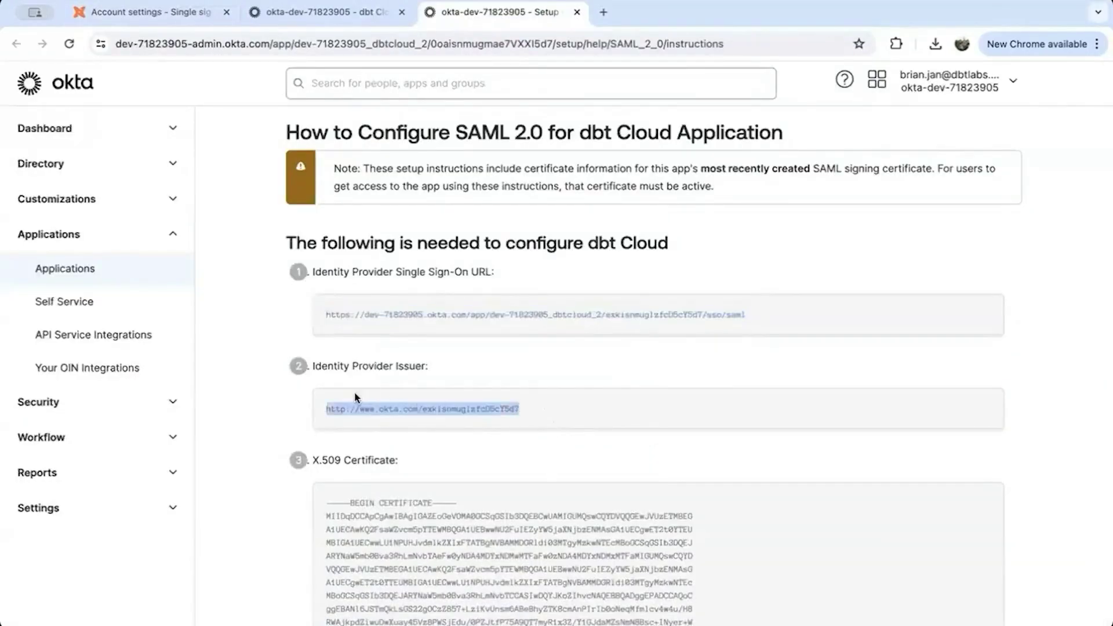
right_click(393, 406)
click(464, 442)
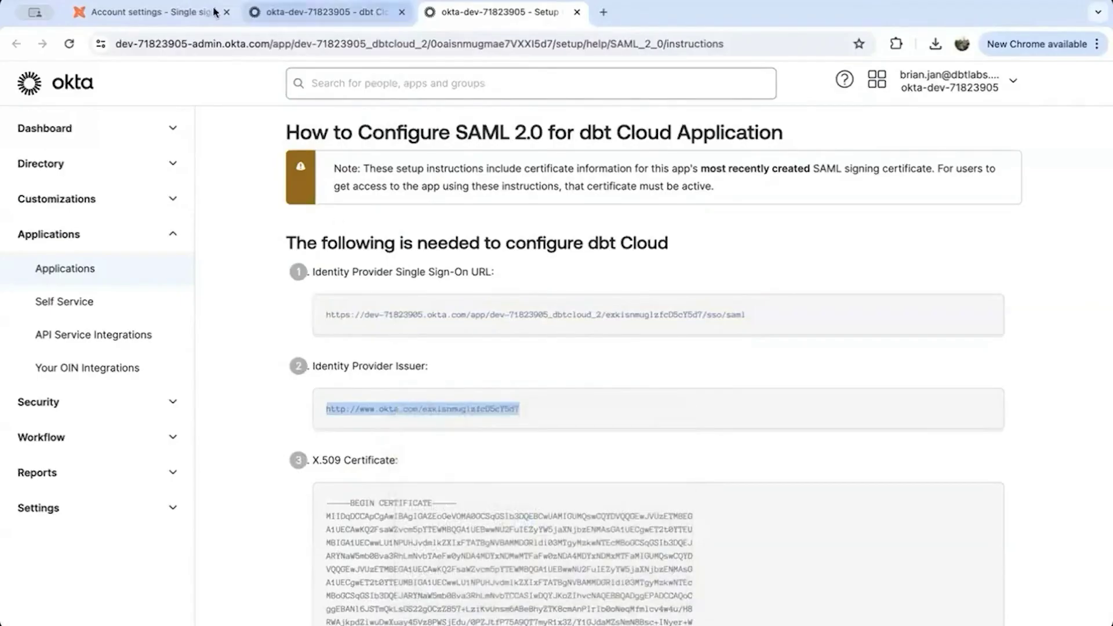
click(174, 11)
click(766, 500)
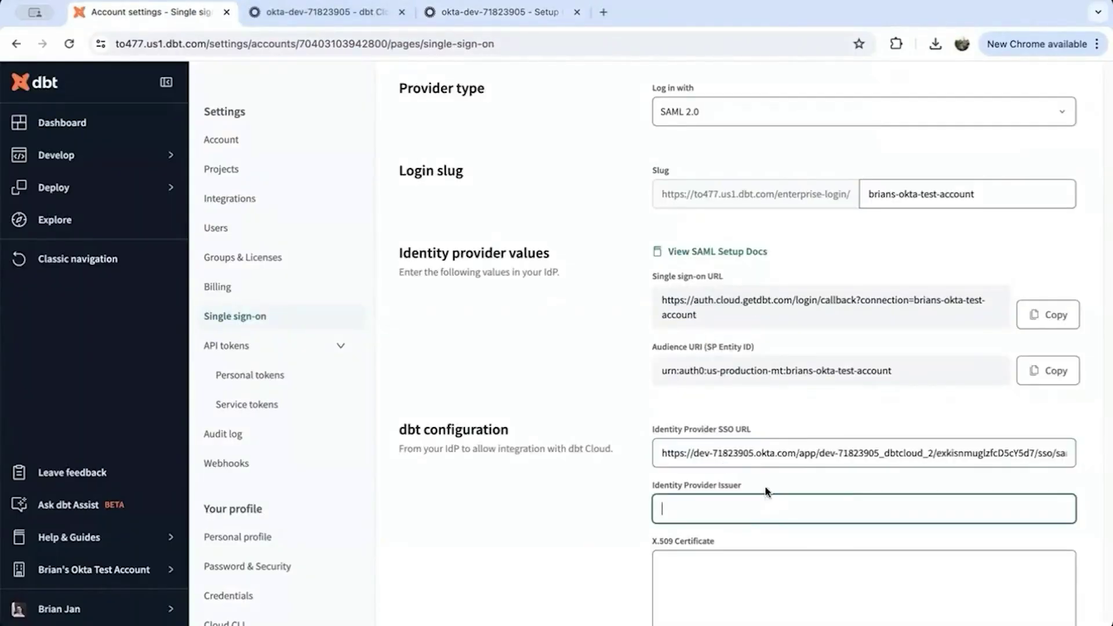
key(ctrl+v)
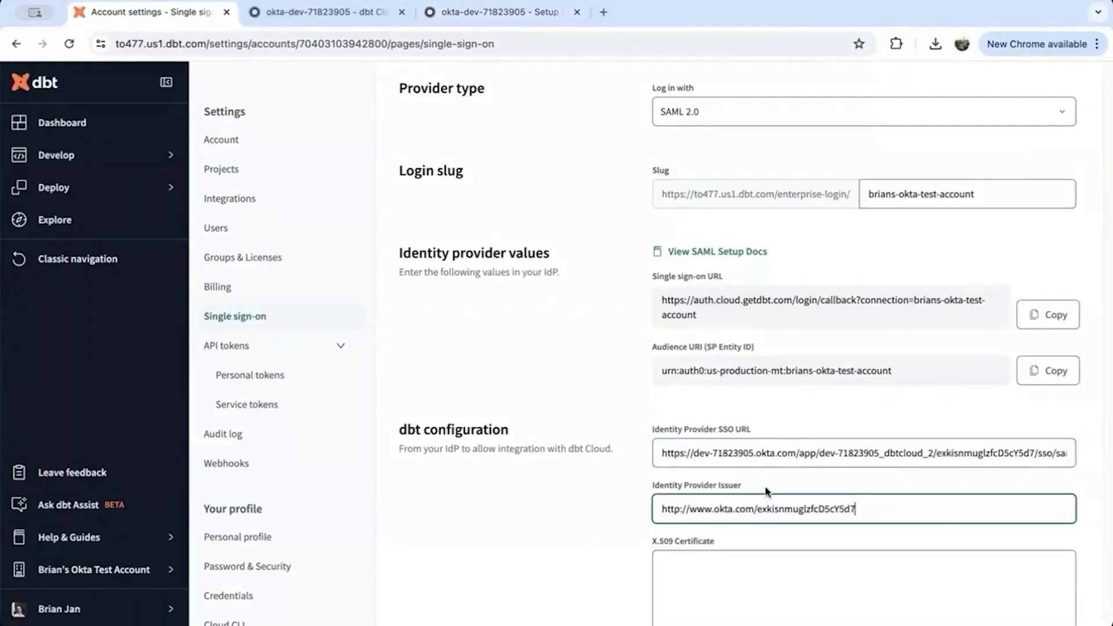
Step: Switch to the Okta setup instructions and copy the entire X.509 certificate, including its BEGIN and END lines
click(471, 16)
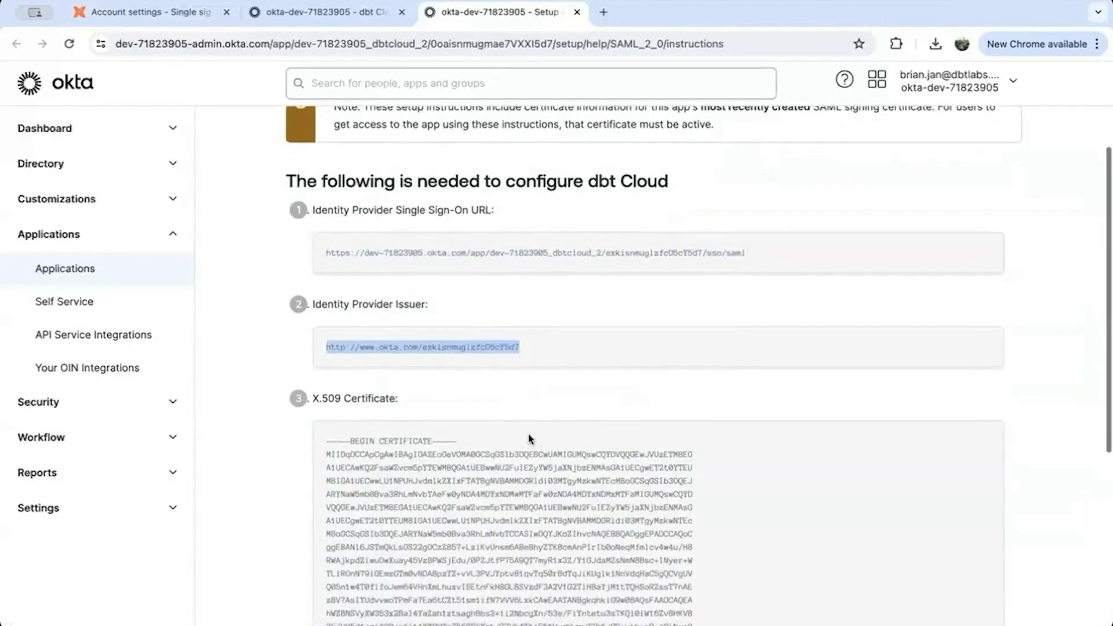
scroll(529, 439, down, 5)
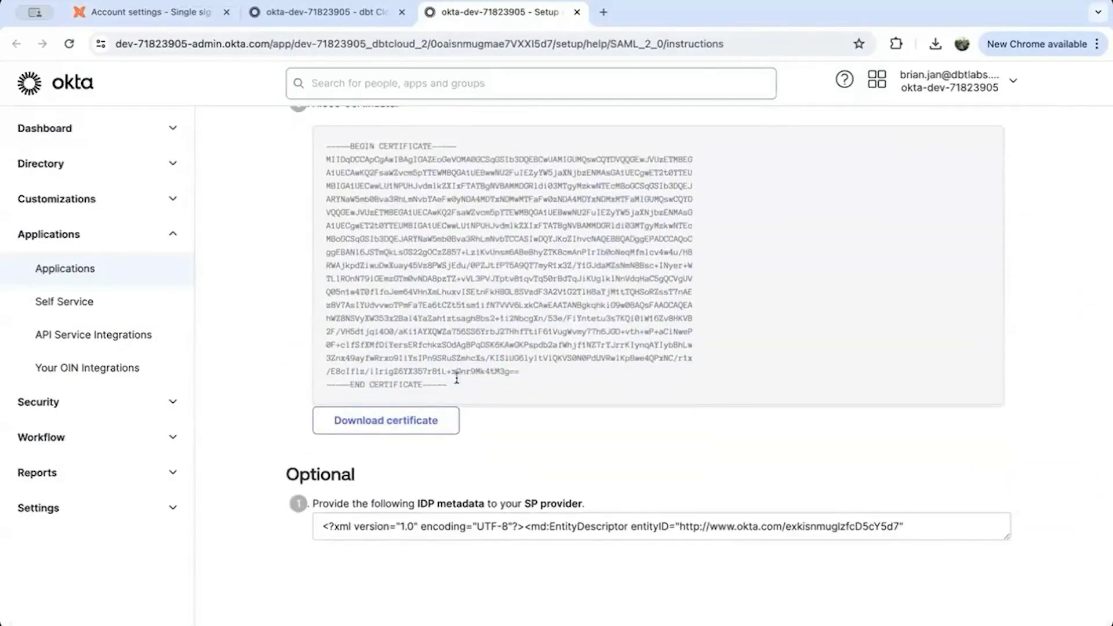
right_click(400, 186)
click(413, 218)
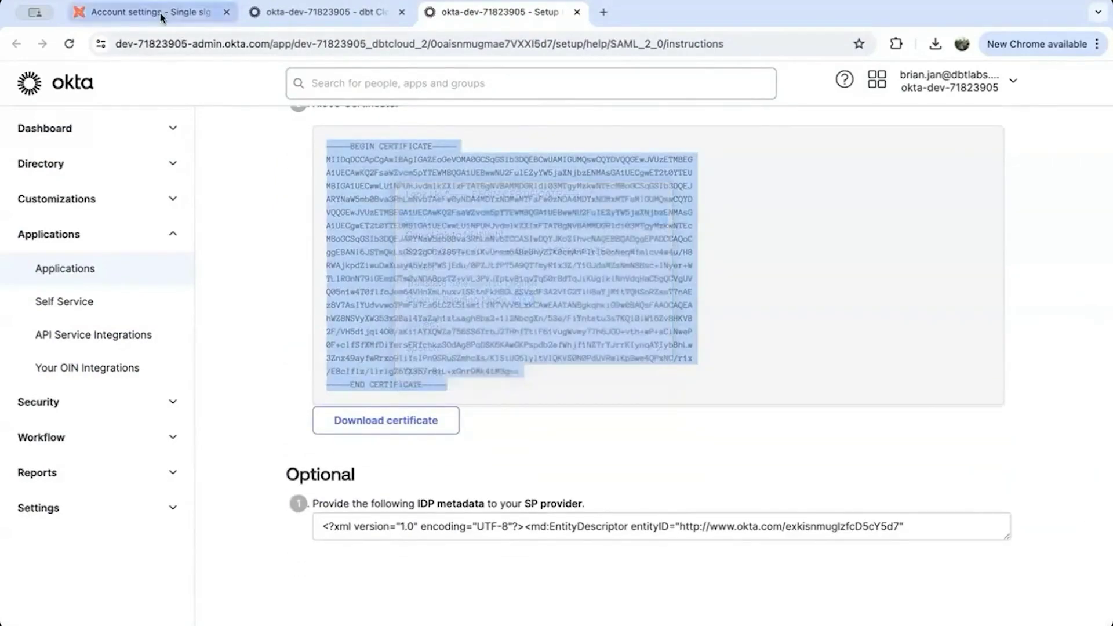
Step: Paste the copied certificate as the X.509 Certificate in the dbt Cloud single sign-on settings and save the configuration
click(150, 11)
click(740, 509)
key(super+v)
scroll(740, 509, up, 4)
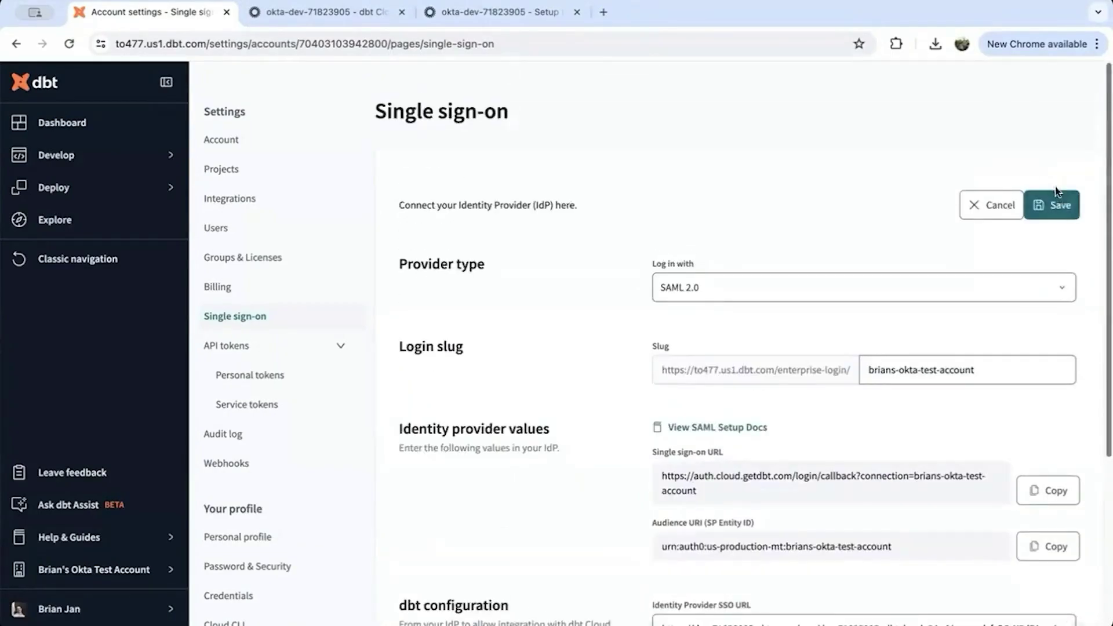
click(1059, 208)
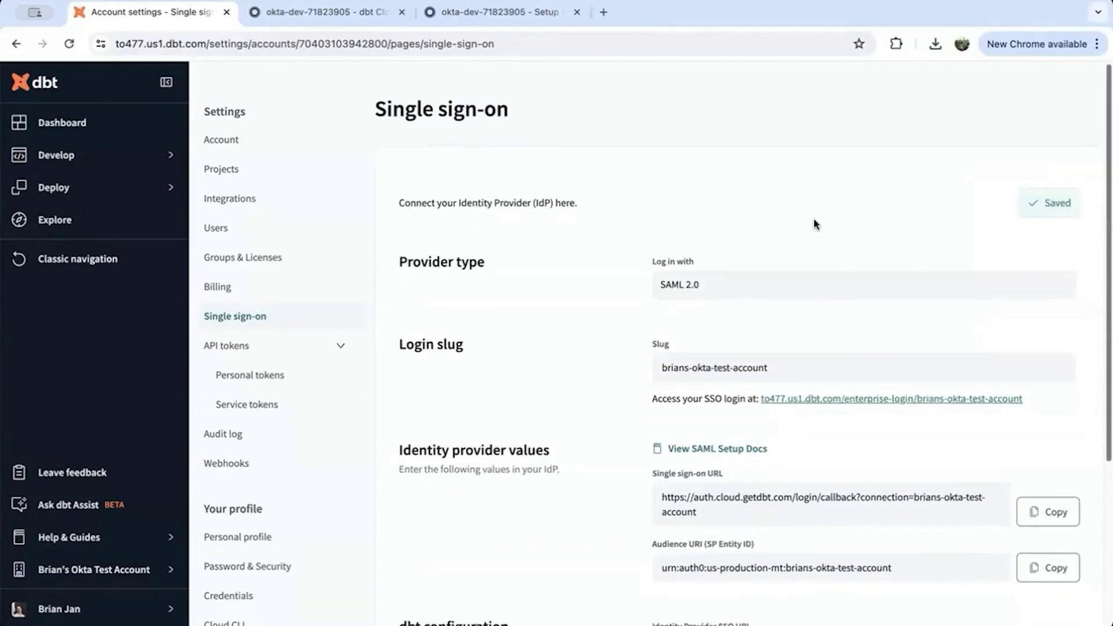
Step: Review the saved single sign-on configuration and select the SSO login URL below the login slug
scroll(814, 224, down, 2)
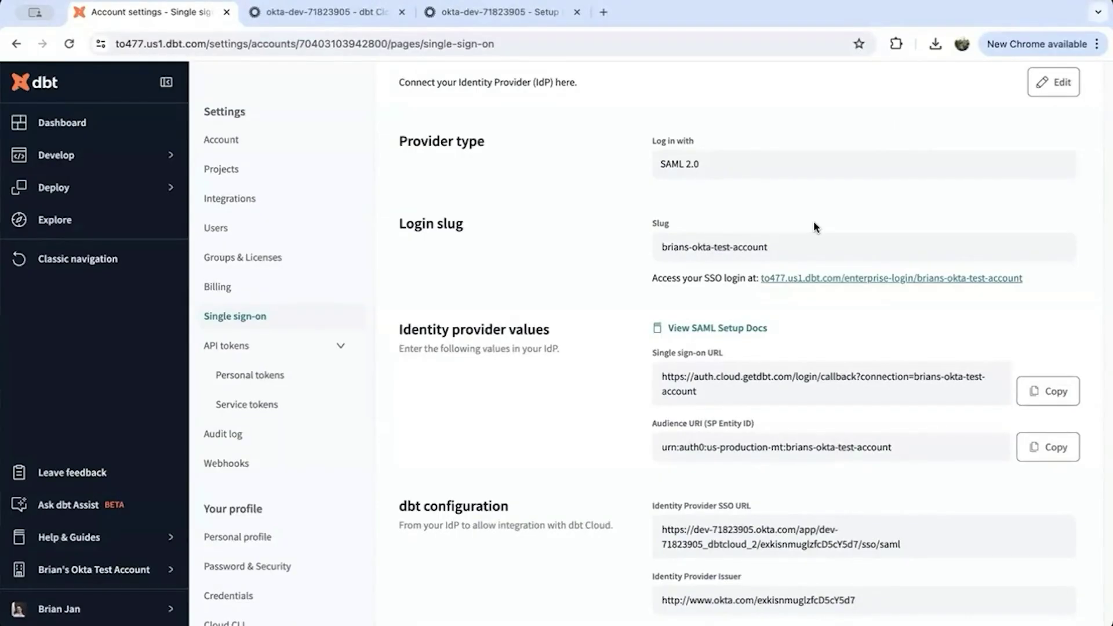
scroll(814, 226, down, 2)
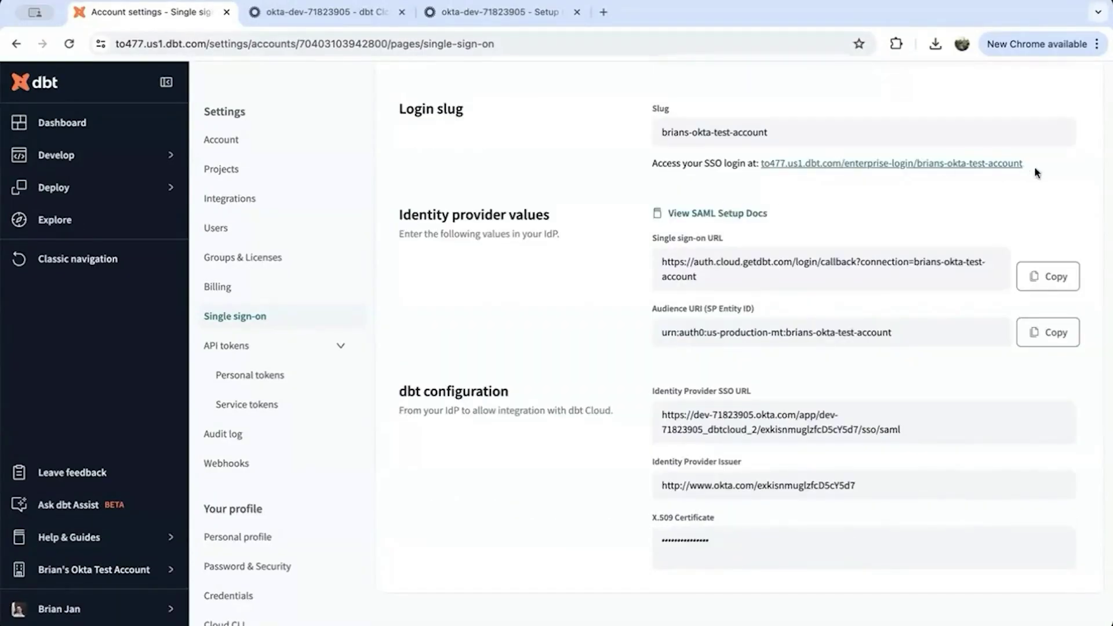
drag(1025, 159, 761, 165)
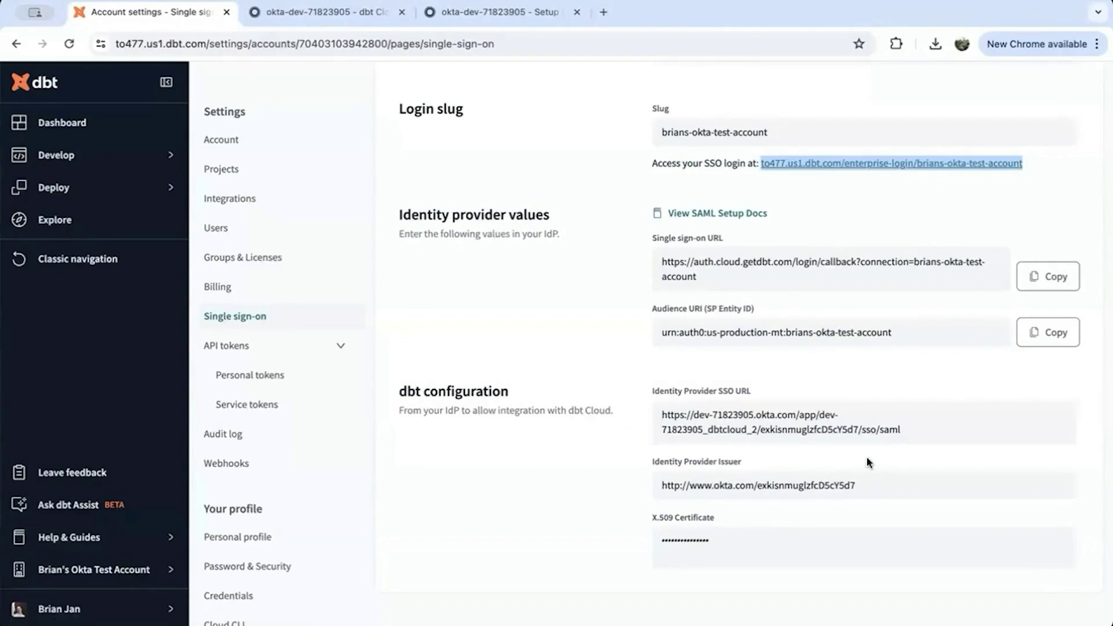
Step: Reopen the single sign-on settings for editing and examine the dbt configuration and the option to delete it
scroll(868, 462, up, 4)
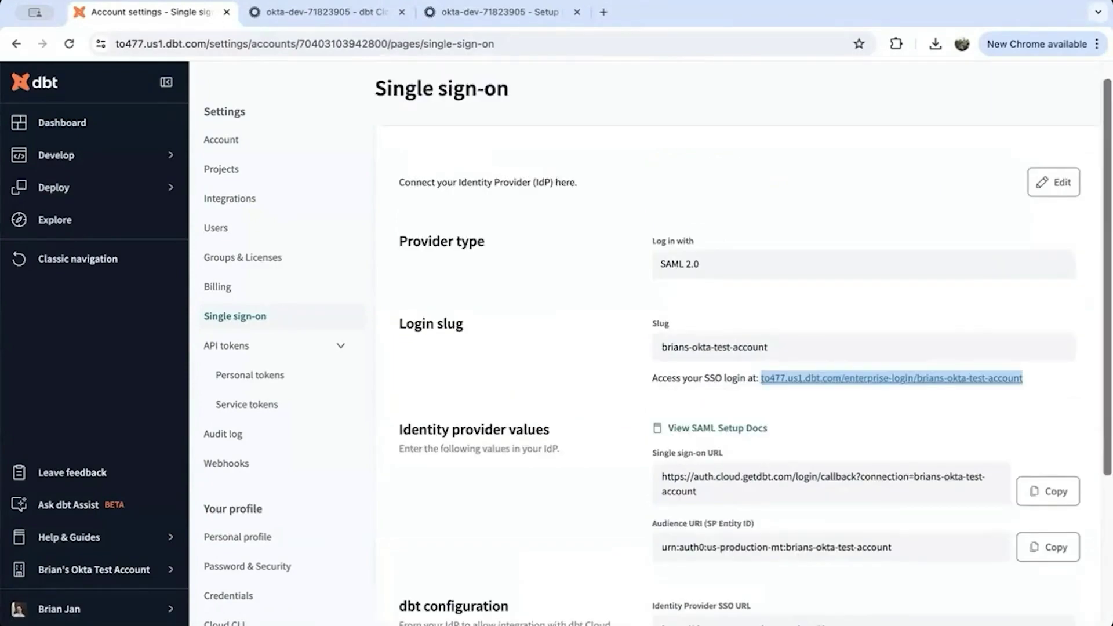
click(1064, 184)
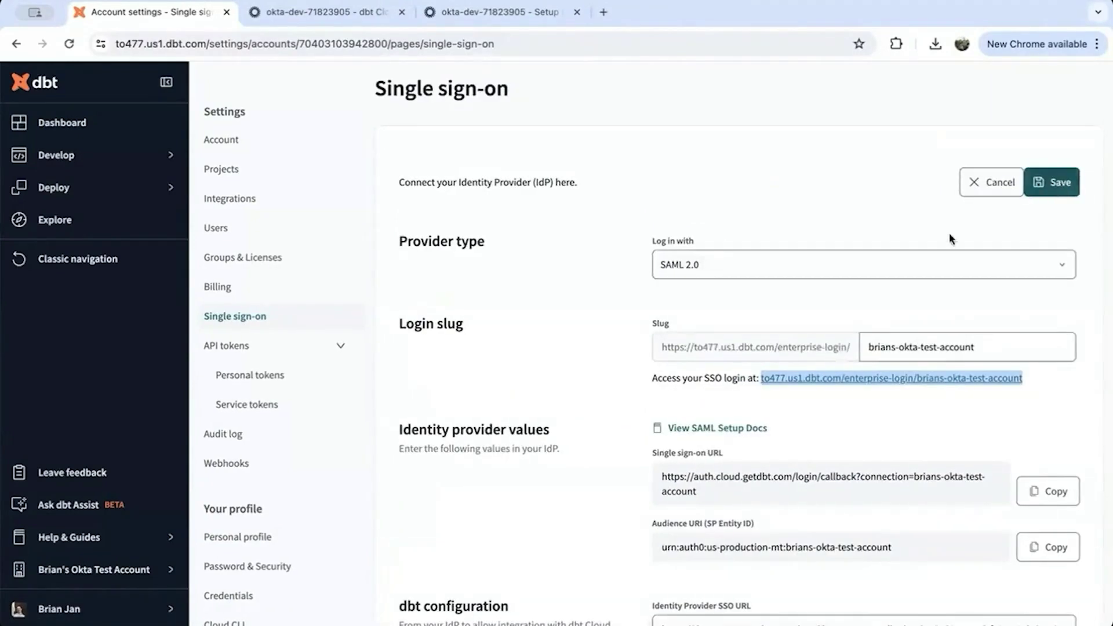
scroll(916, 200, down, 3)
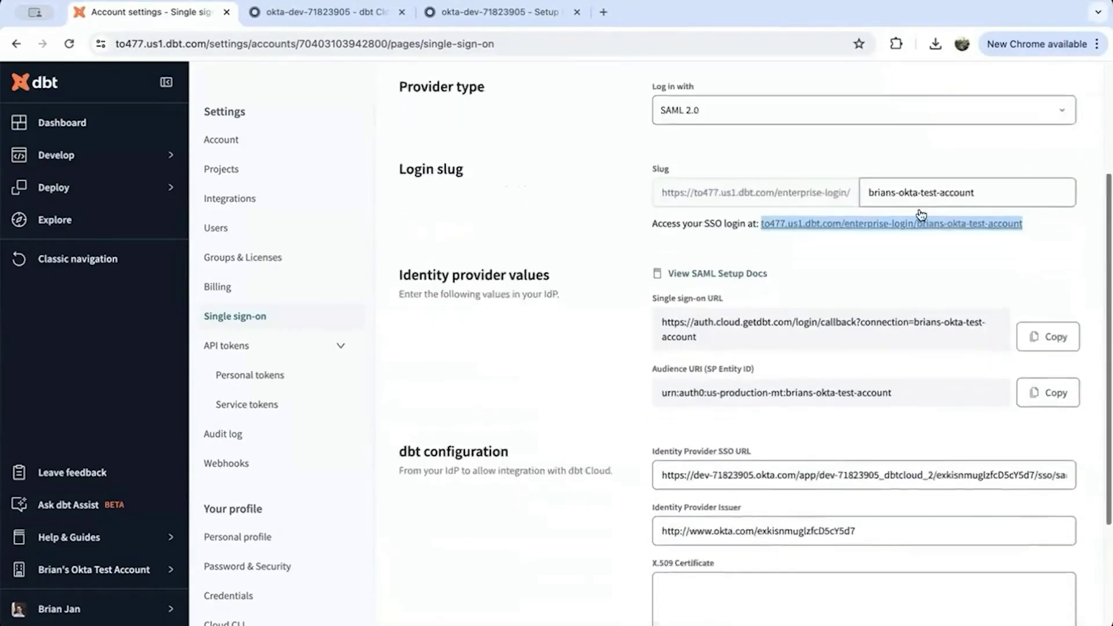
scroll(920, 215, down, 3)
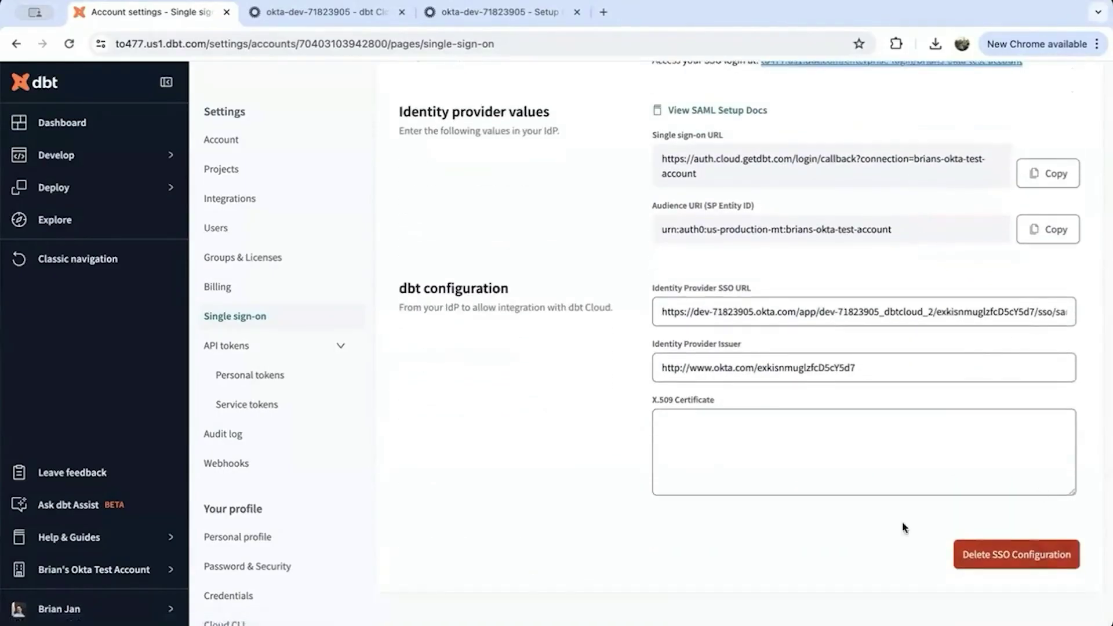